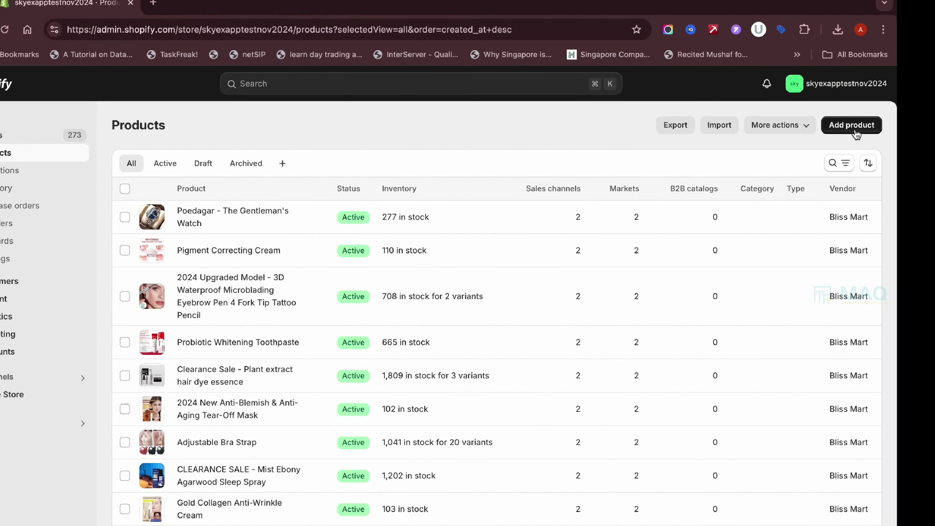
Start a new product and title it "T Shirts".
left_click(856, 134)
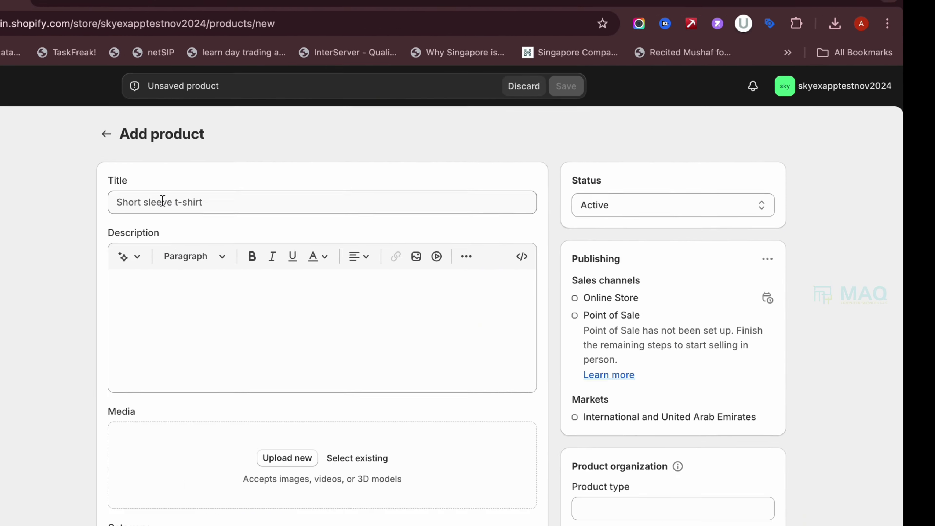
left_click(163, 200)
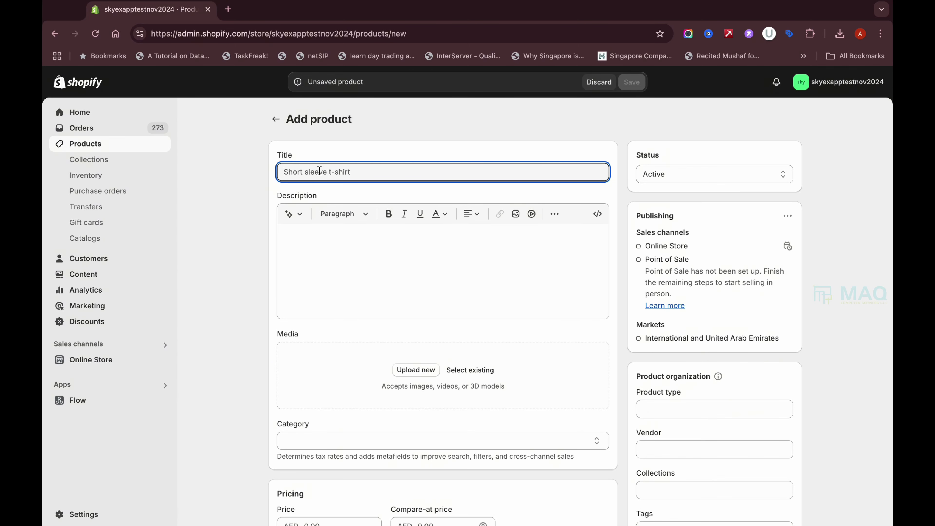
type("T Sh")
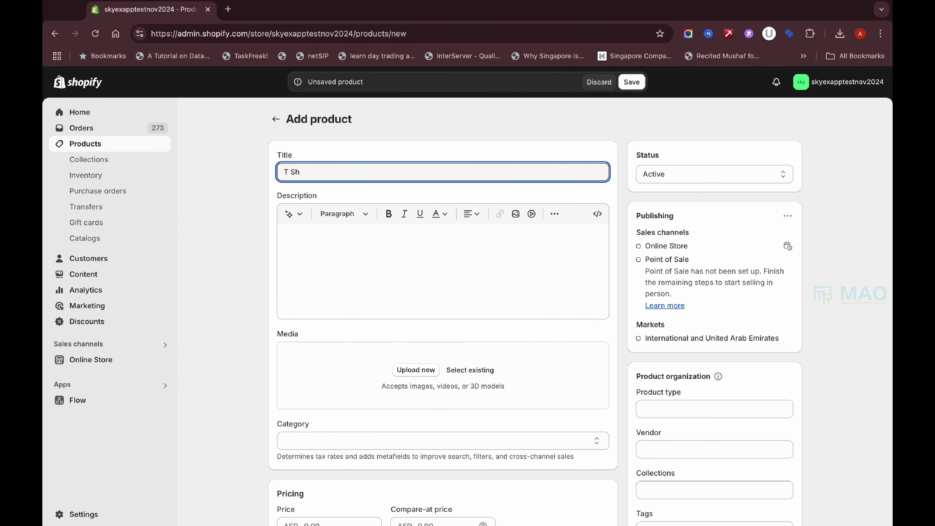
type("irts")
Generate a product description from the keywords "T Shirts" in the Expert tone and keep the text.
left_click(289, 214)
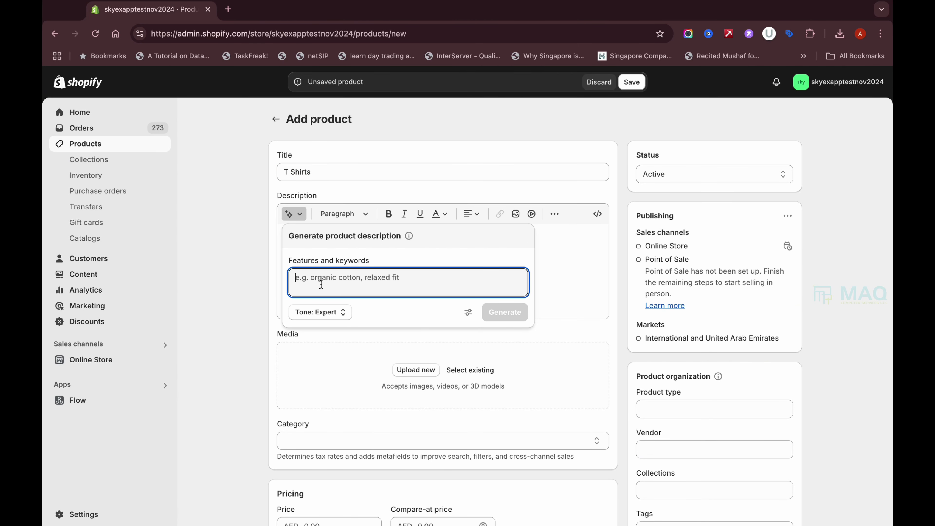
type("T Shirts")
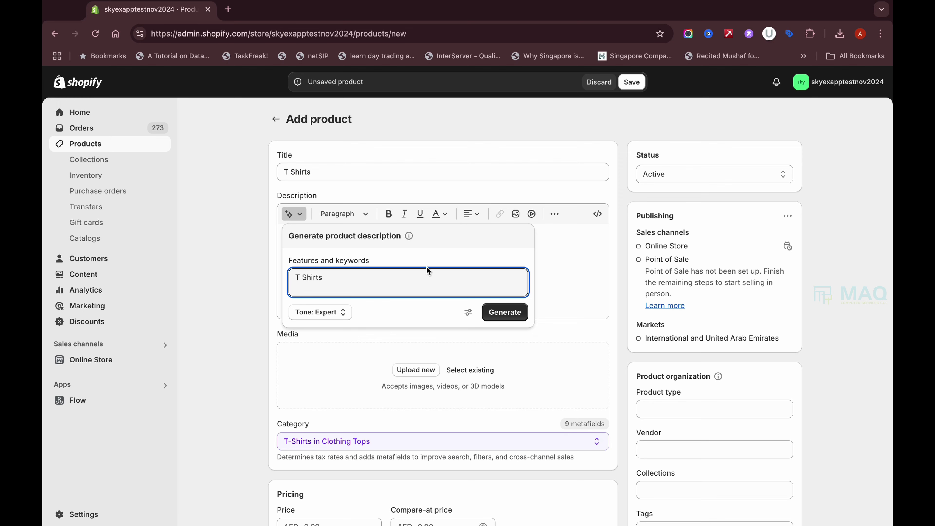
left_click(502, 312)
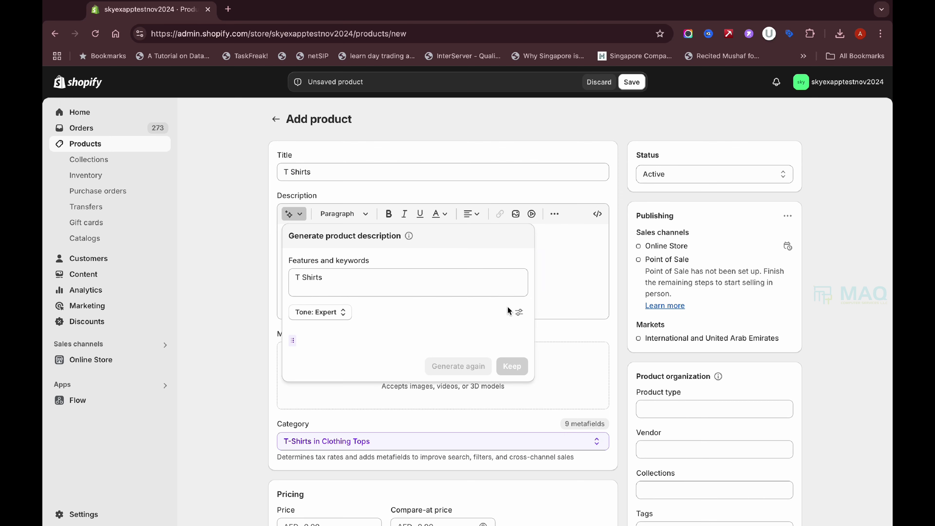
left_click(512, 366)
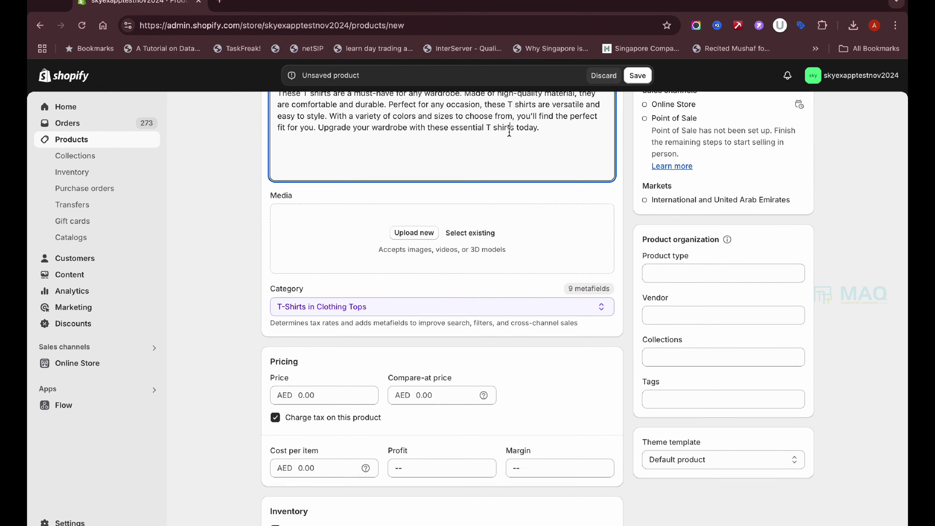
Upload green.webp, yellow.webp, black.webp and navy.webp from the Downloads folder as the product's media.
scroll(480, 221, "down", 3)
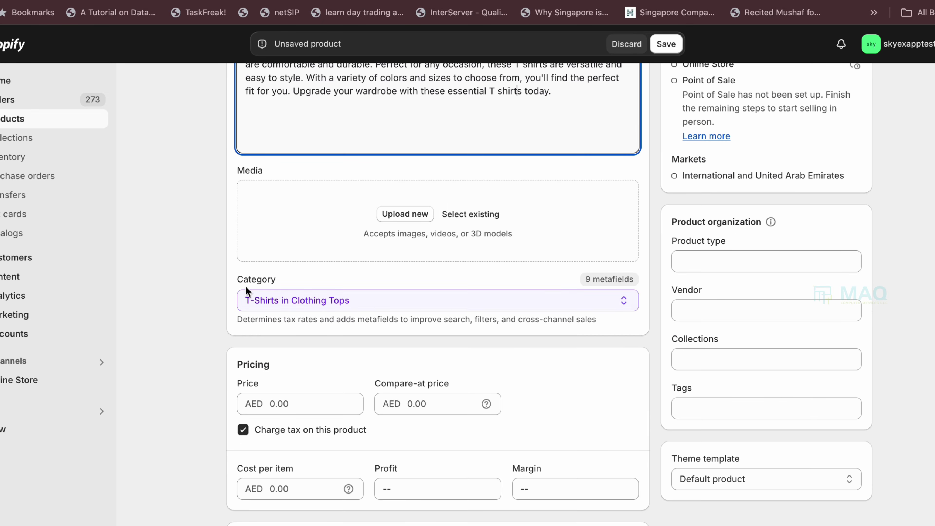
left_click_drag(238, 279, 285, 281)
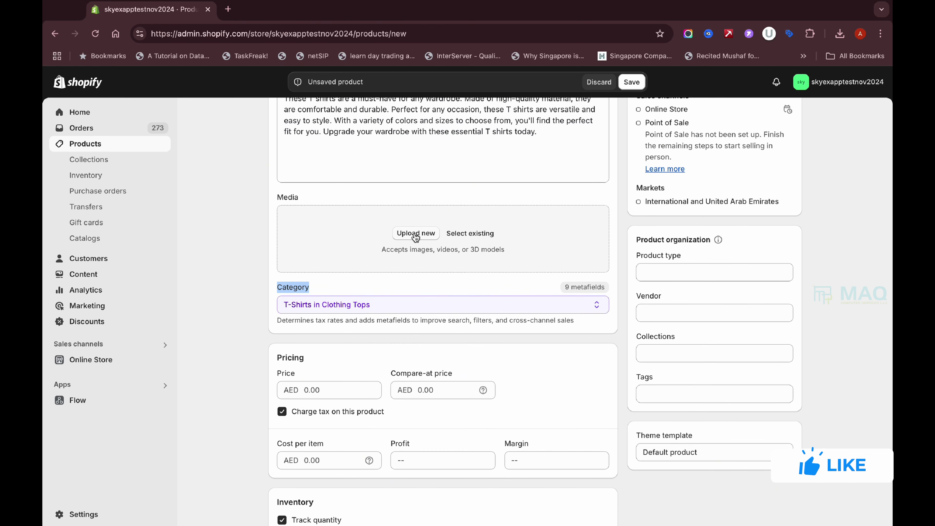
left_click(415, 237)
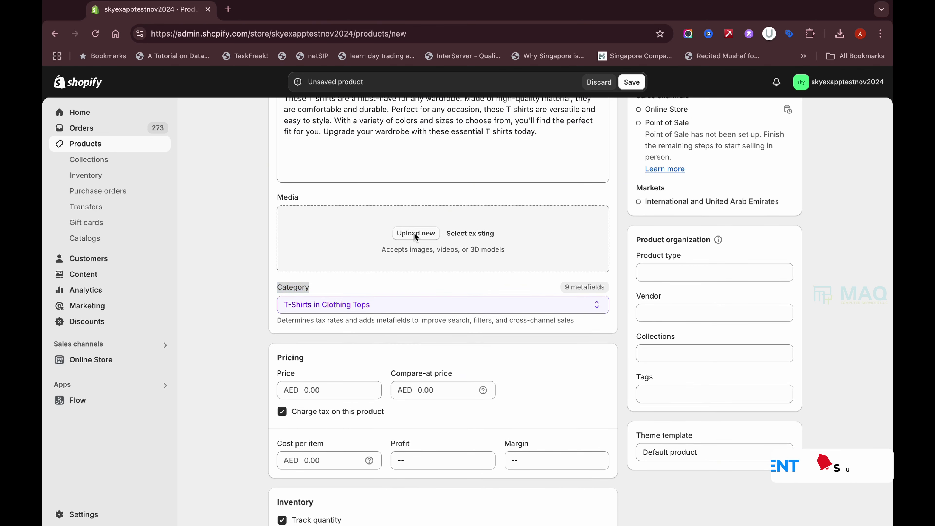
left_click(307, 218)
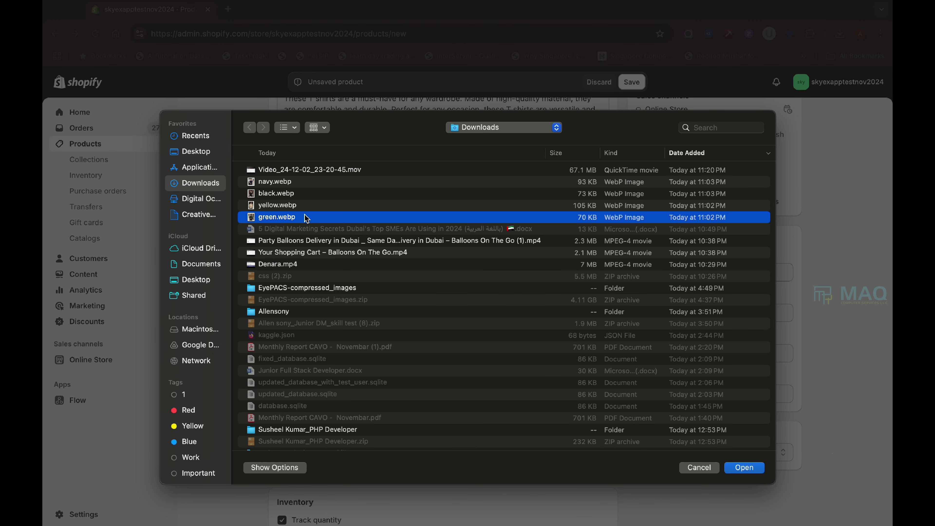
key("shift+Up")
key("shift+Up")
key("shift+Up")
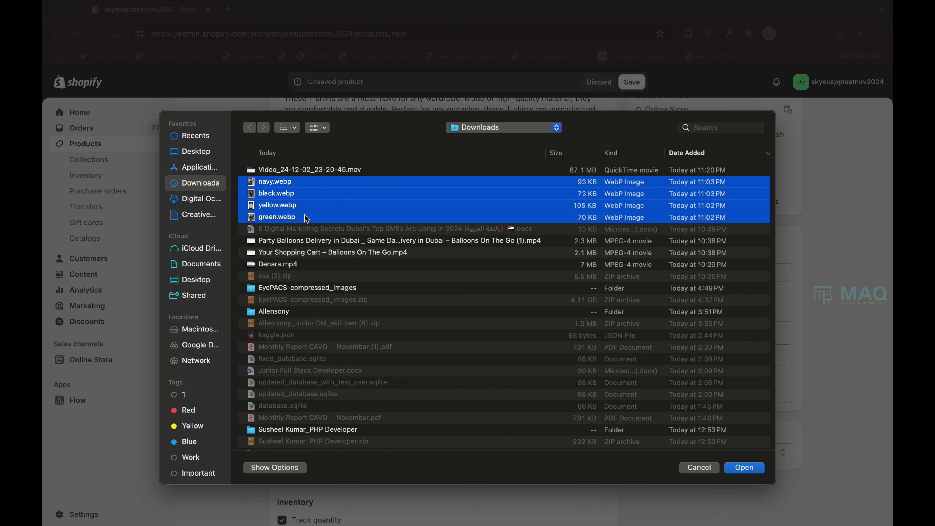
left_click(729, 468)
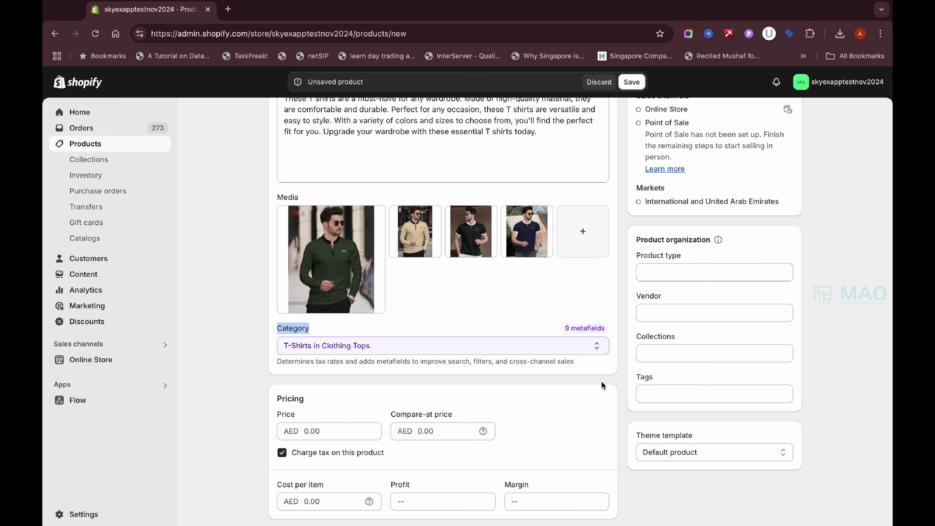
Set the product's price to AED 100 and review the suggested category metafields.
left_click(342, 433)
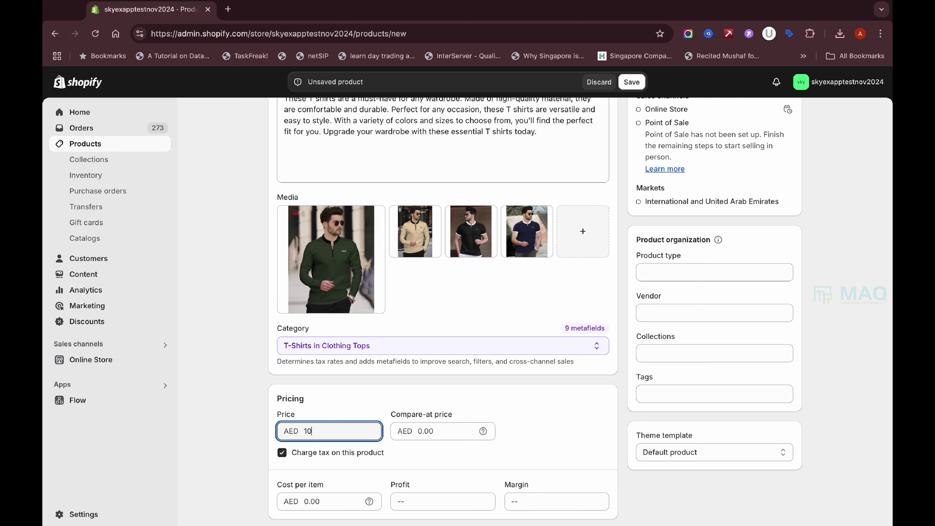
scroll(459, 400, "down", 15)
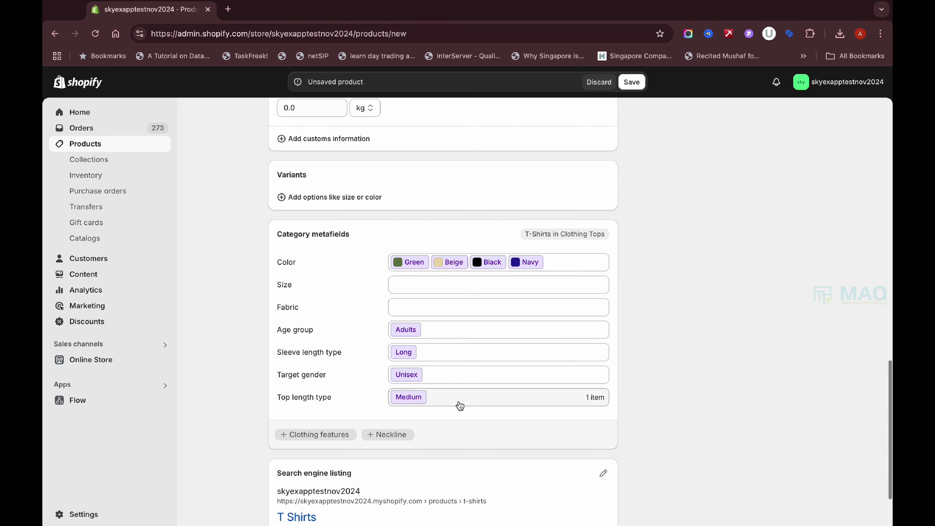
left_click_drag(277, 236, 339, 234)
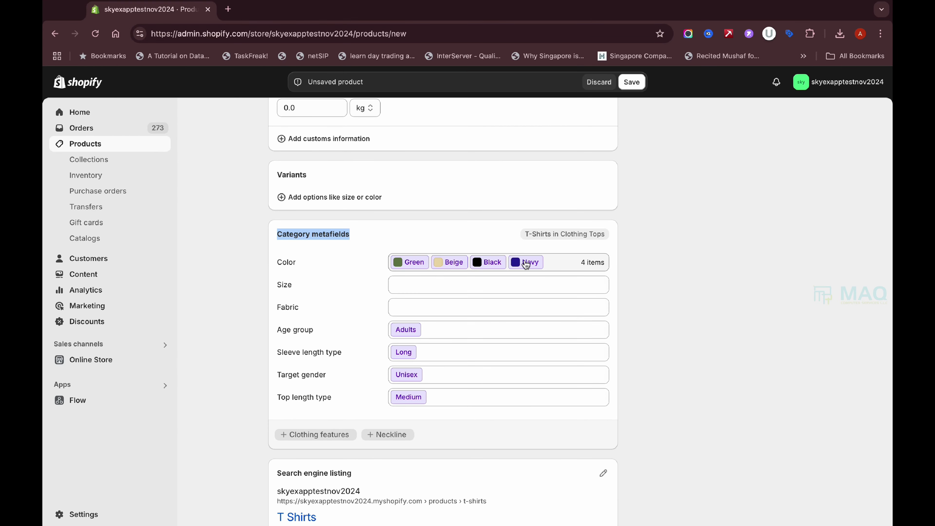
scroll(607, 245, "up", 15)
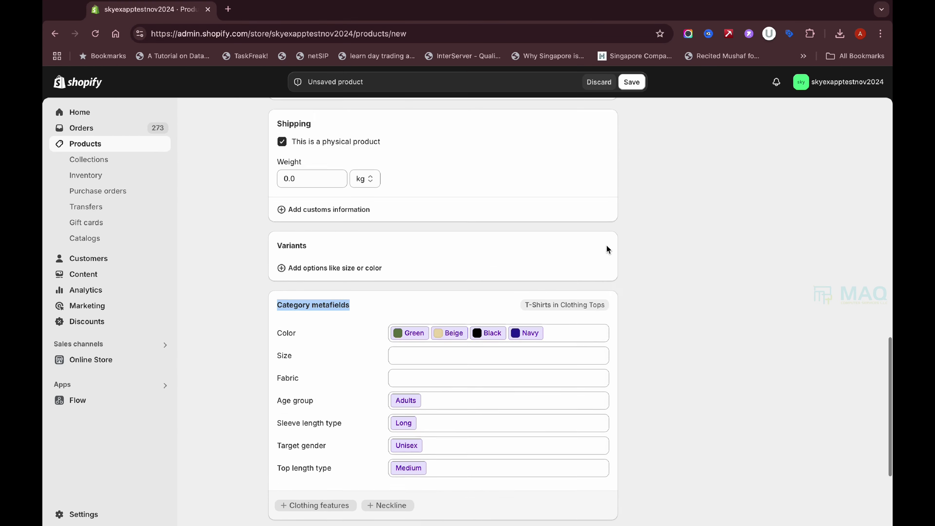
scroll(415, 341, "down", 15)
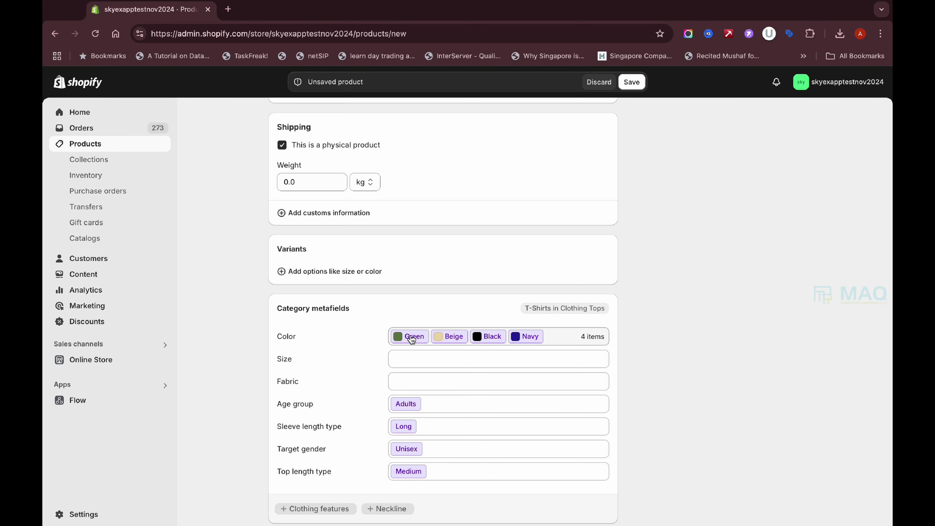
Edit the Green entry of the Color metafield and change its label to "Olive Green".
left_click(410, 341)
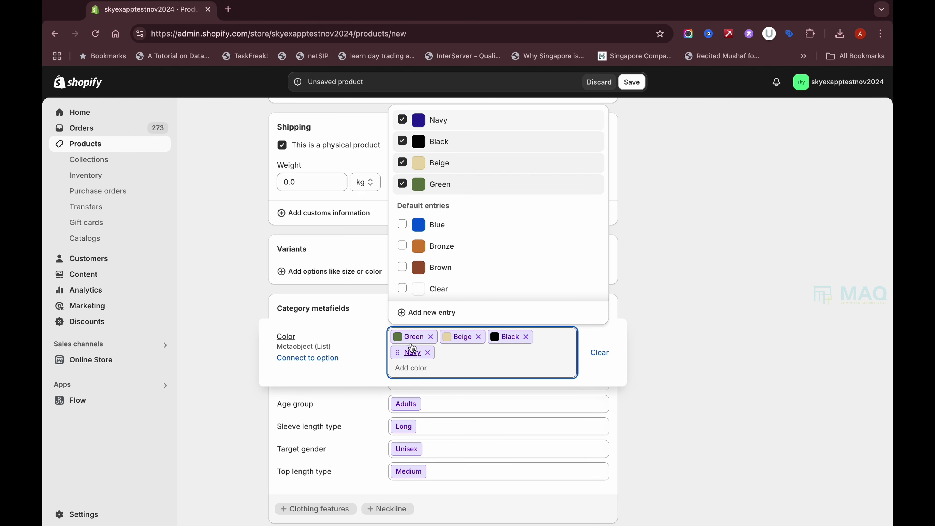
left_click(412, 338)
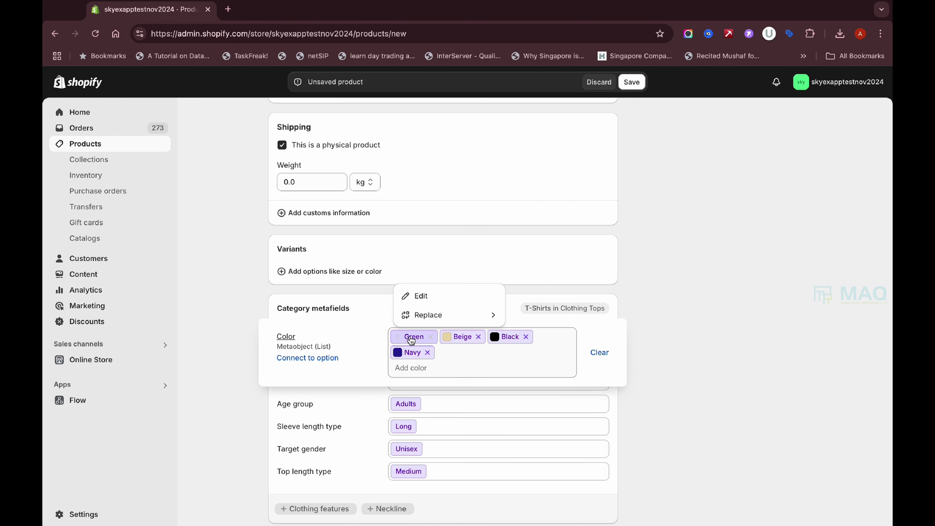
left_click(424, 296)
left_click(272, 211)
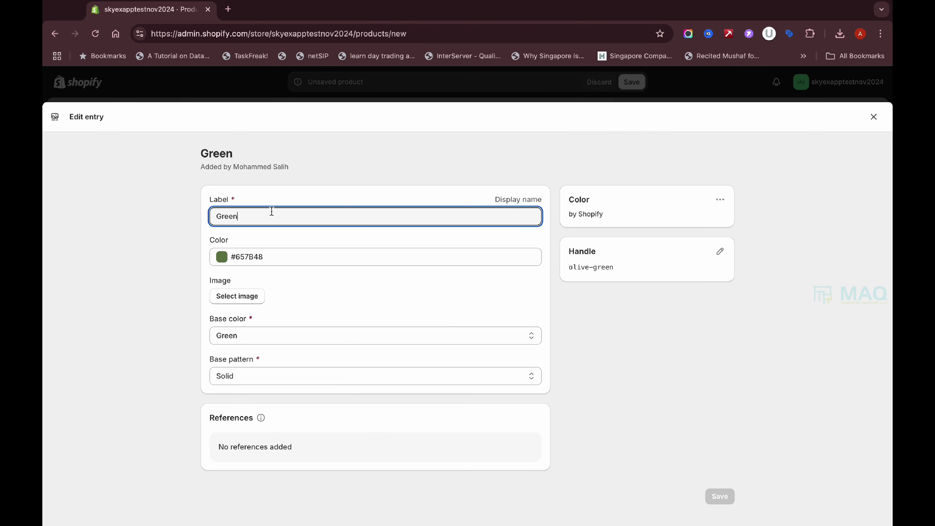
key("Home")
type("Ol")
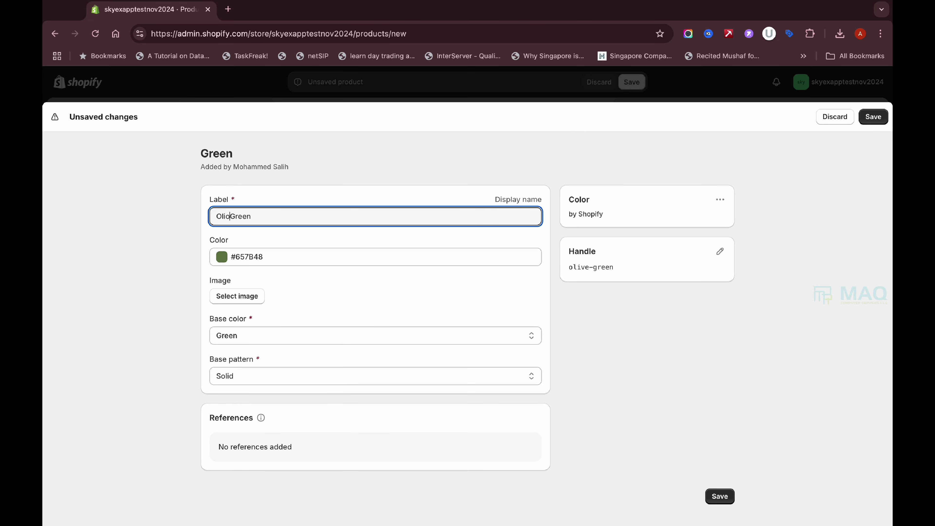
type("ive")
Set the color entry's shade to the dark green #47503C and save the entry.
left_click(236, 259)
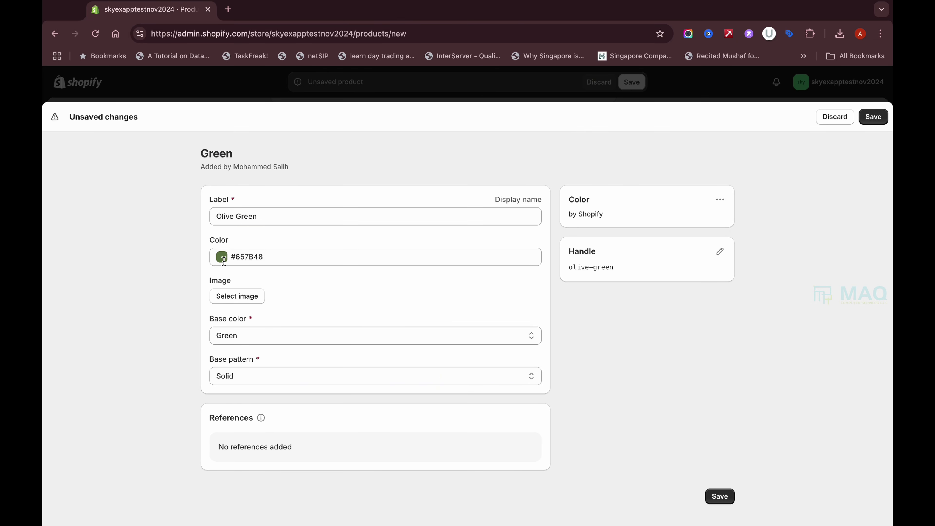
left_click(239, 335)
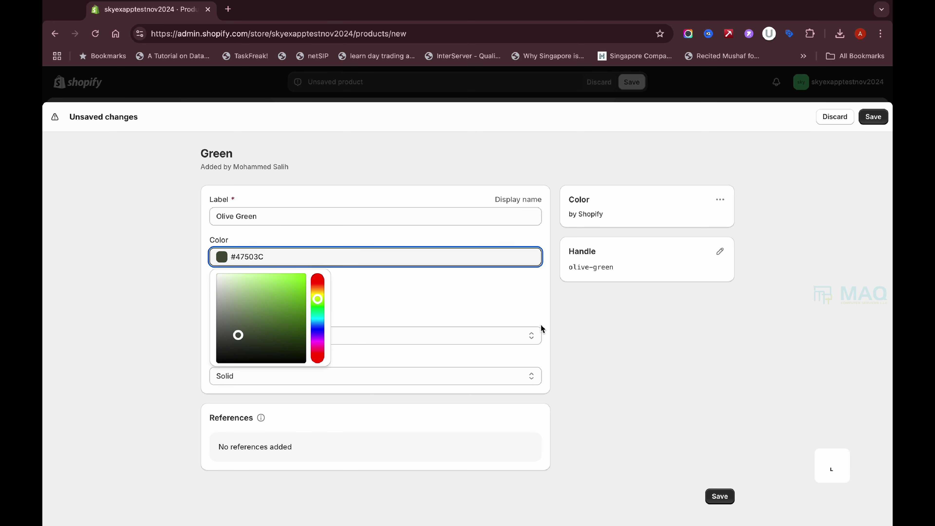
left_click(590, 338)
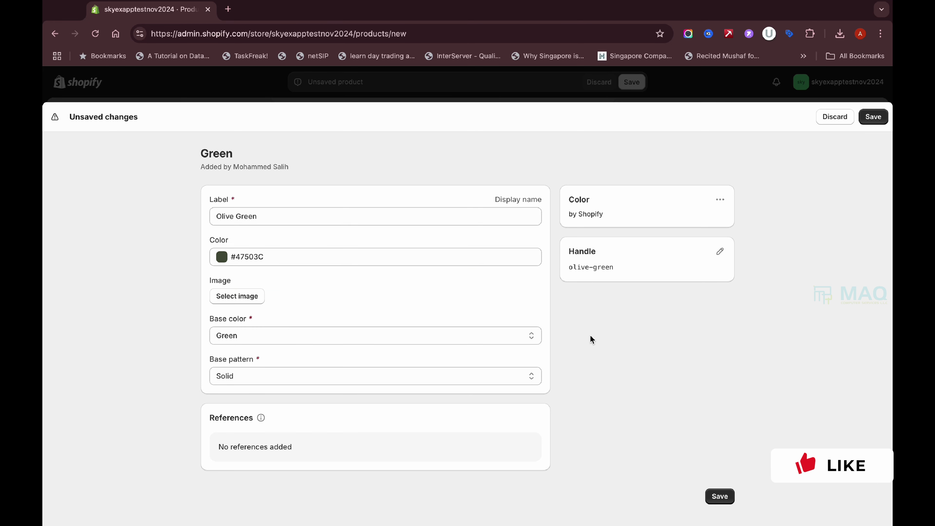
left_click(723, 496)
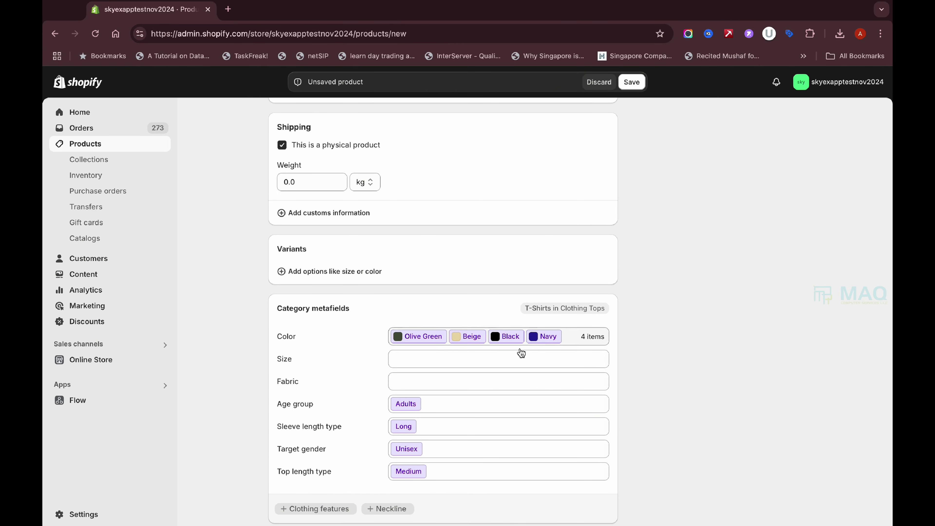
Add the sizes S, M, L, XL and 2XL to the Size metafield.
left_click(415, 358)
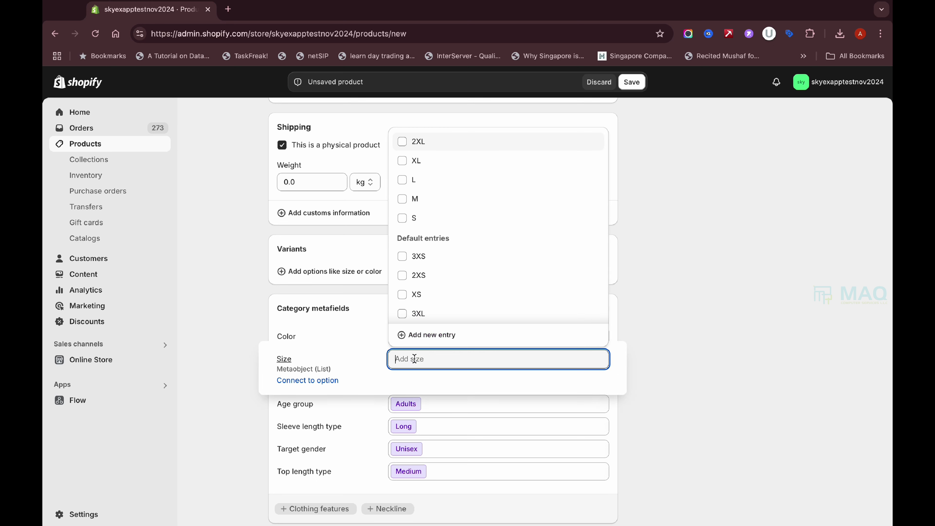
left_click(403, 219)
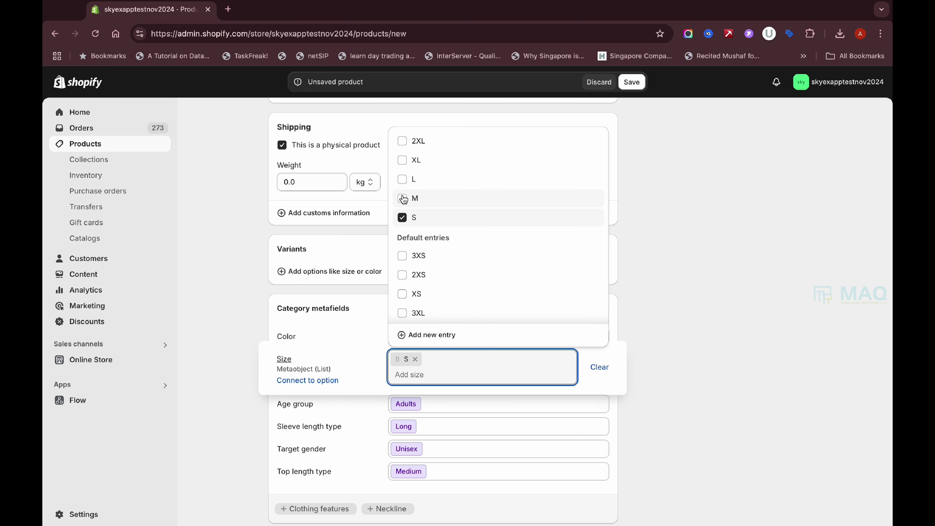
left_click(403, 199)
left_click(401, 179)
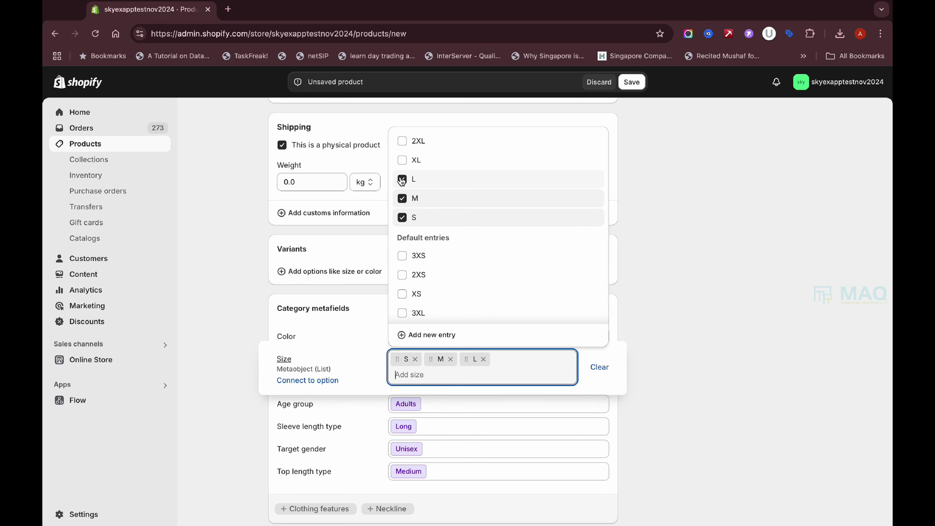
left_click(401, 160)
left_click(403, 141)
left_click(684, 257)
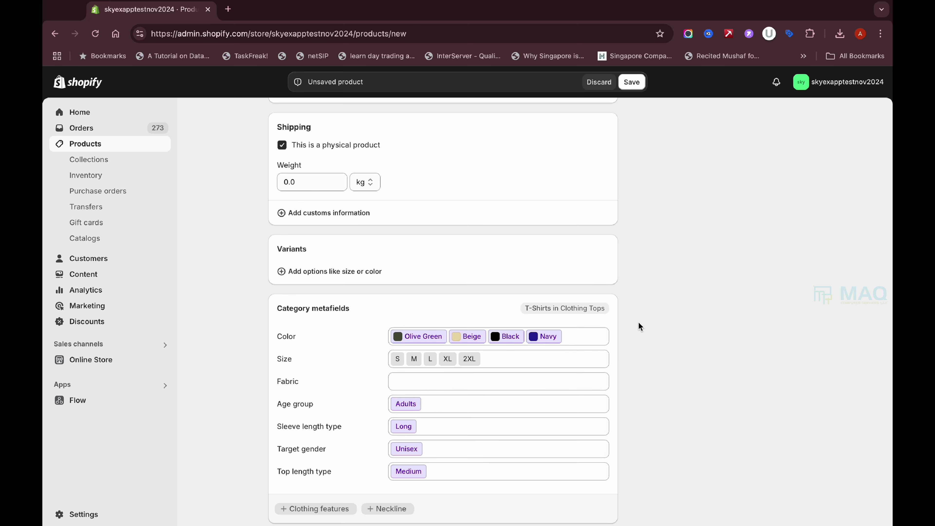
Set the Fabric metafield to Cotton.
scroll(639, 326, "down", 2)
left_click(438, 301)
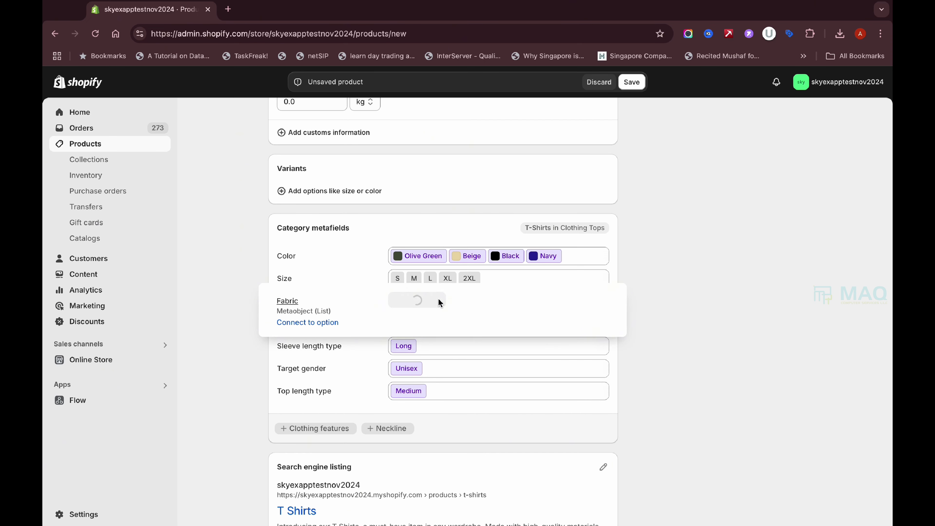
left_click(401, 329)
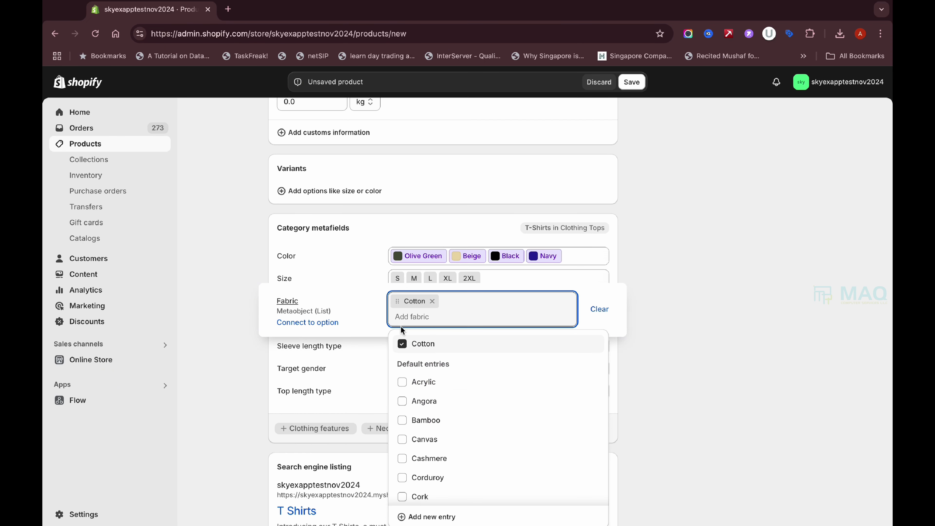
left_click(653, 338)
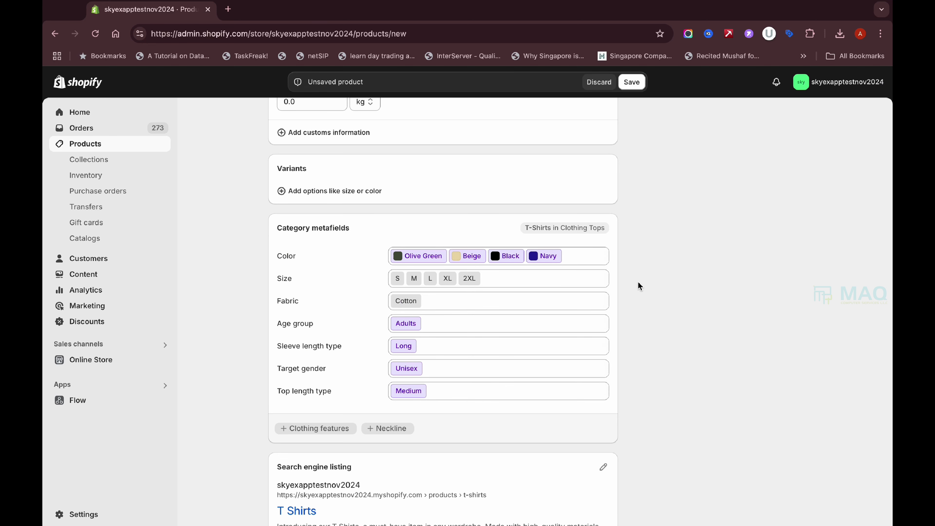
scroll(639, 281, "up", 9)
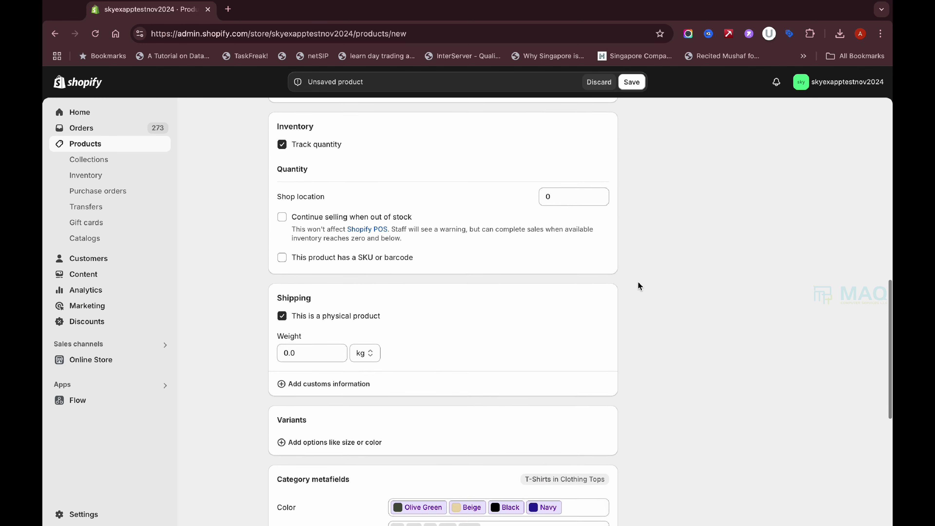
scroll(638, 283, "up", 4)
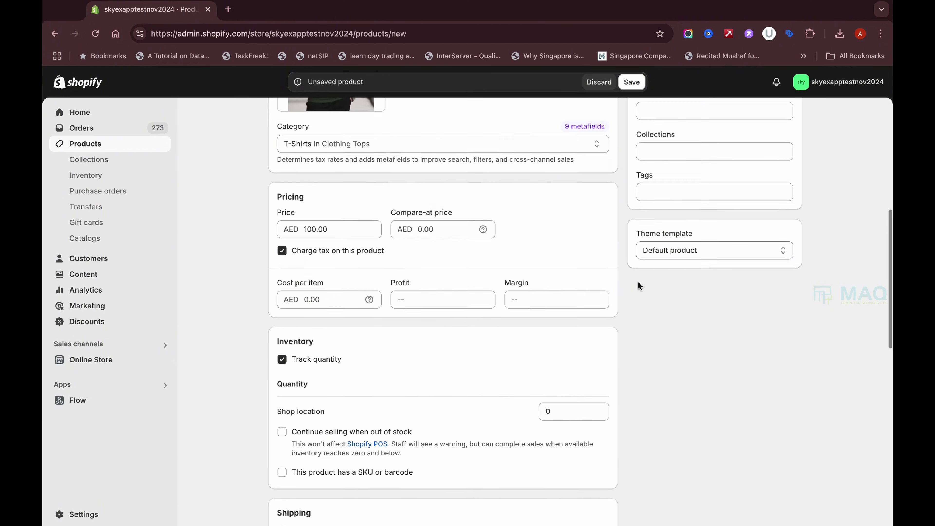
Add Color as a variant option connected to the Color metafield.
scroll(634, 366, "down", 8)
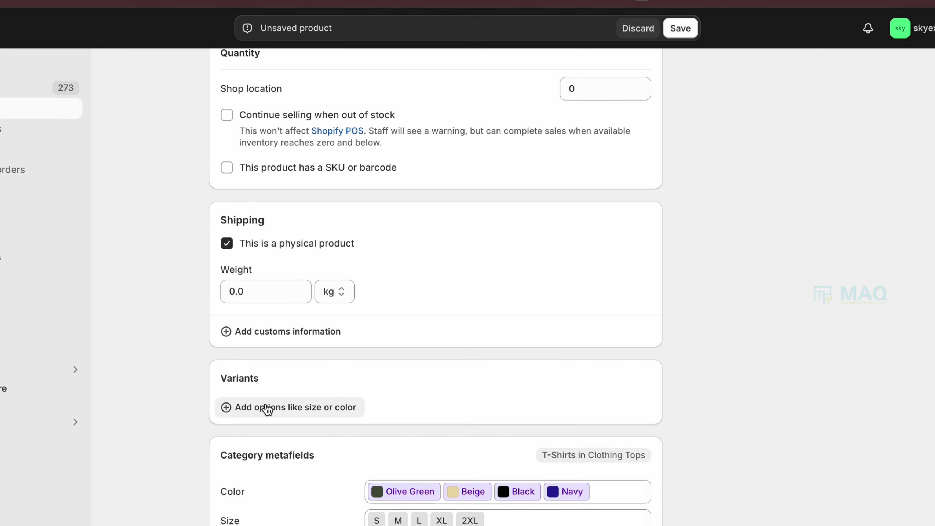
left_click(268, 407)
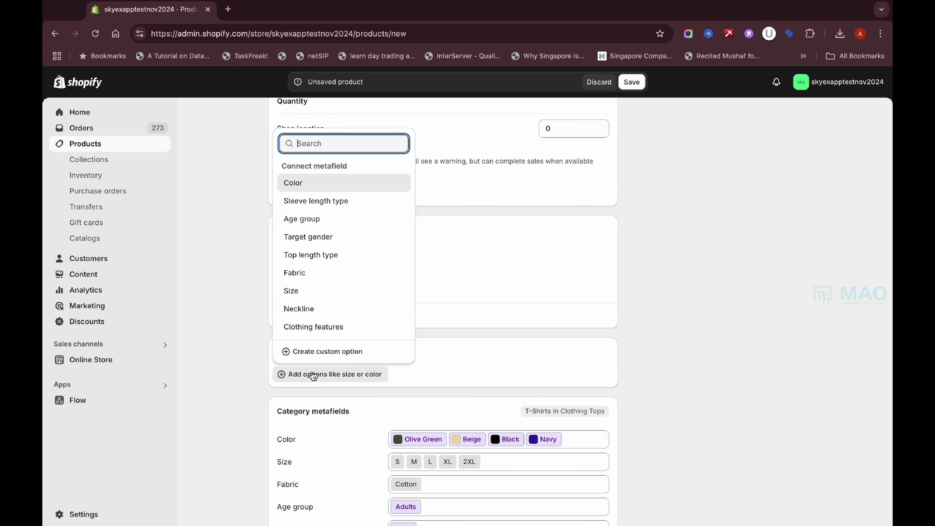
left_click(324, 184)
scroll(575, 434, "down", 4)
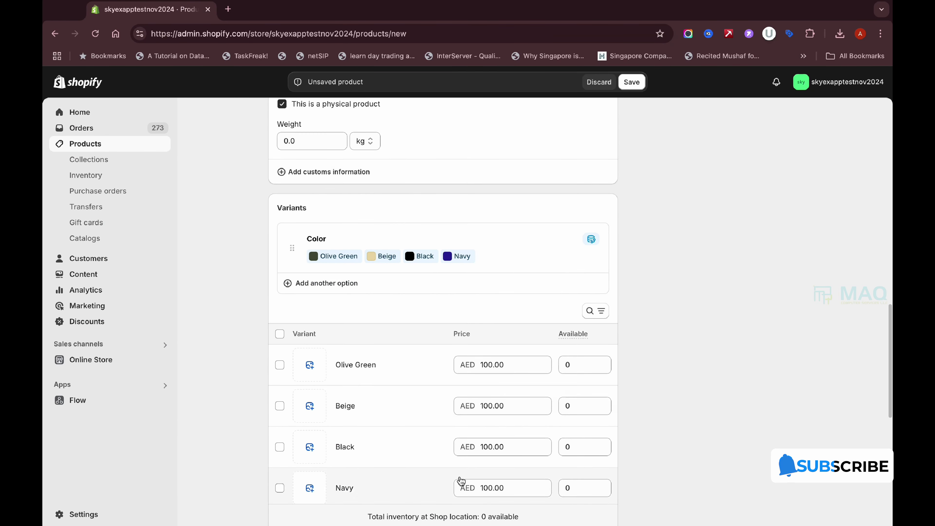
scroll(575, 434, "down", 5)
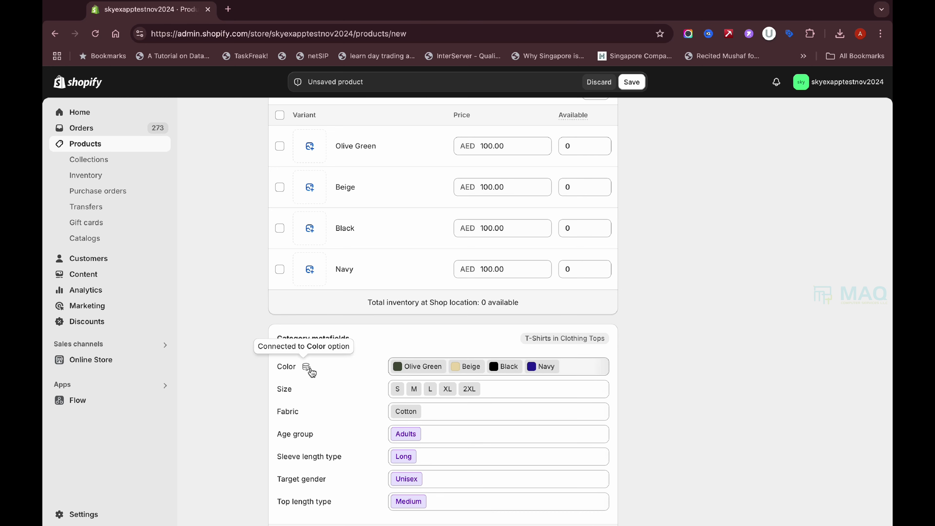
Add Size as a second variant option connected to the Size metafield.
scroll(643, 314, "up", 5)
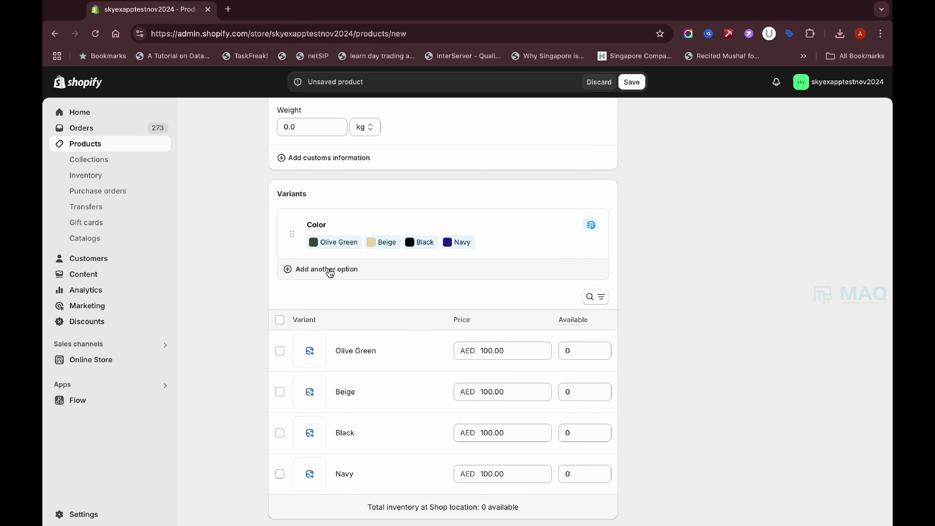
left_click(330, 273)
left_click(318, 427)
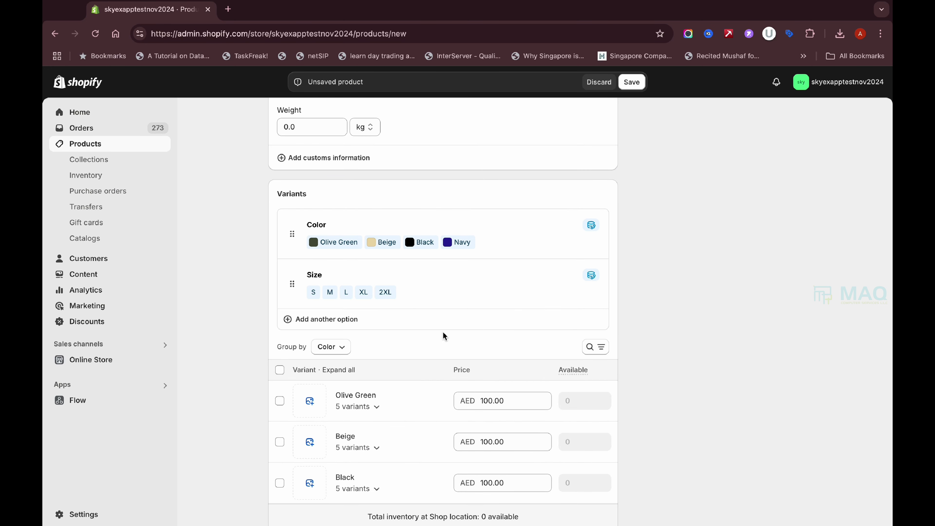
scroll(653, 345, "down", 2)
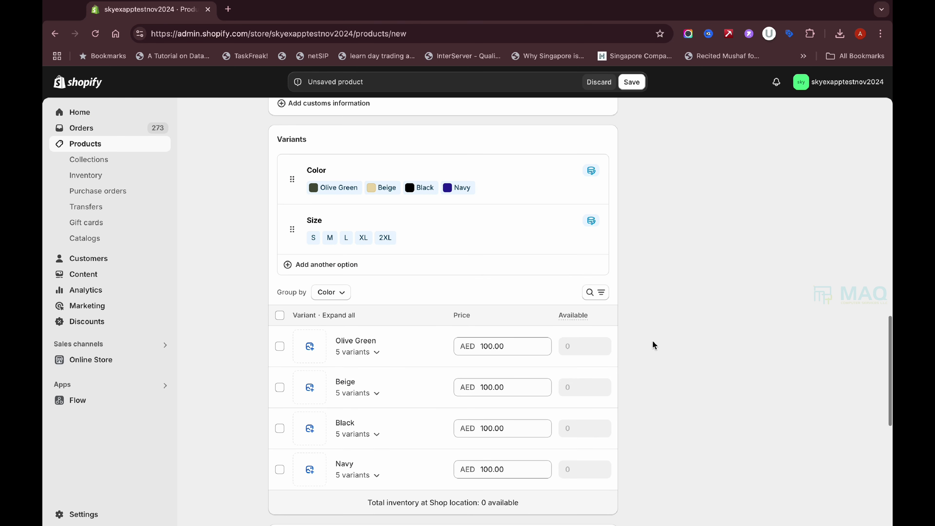
Add Fabric as a third variant option connected to the Fabric metafield.
left_click(329, 266)
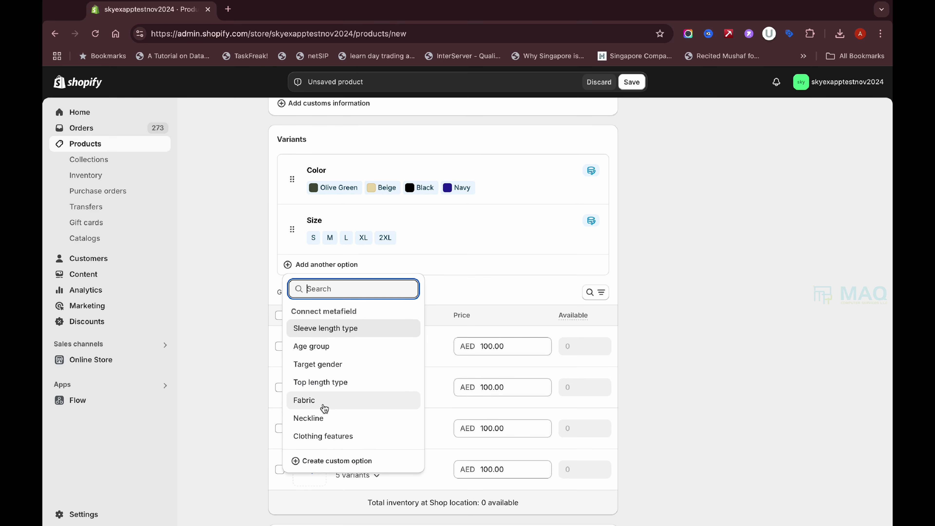
left_click(324, 408)
scroll(369, 286, "down", 6)
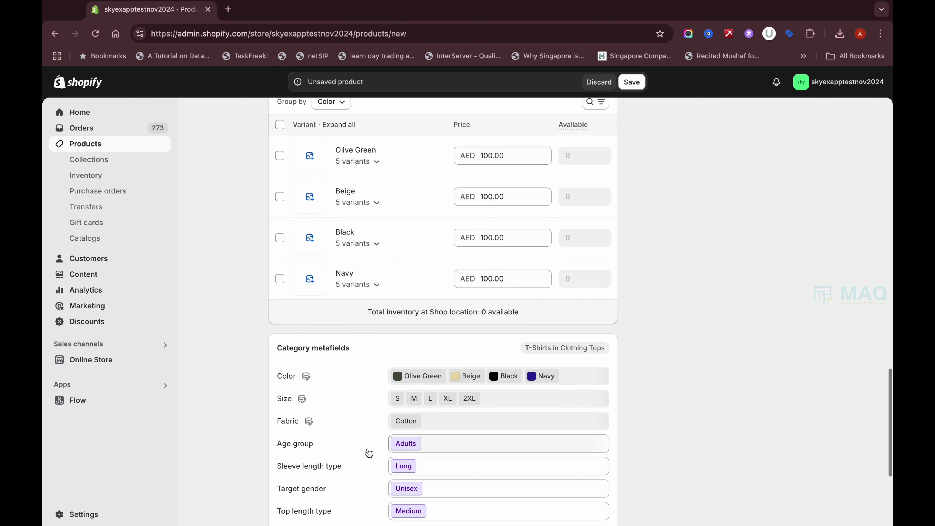
scroll(478, 402, "up", 5)
scroll(428, 232, "up", 1)
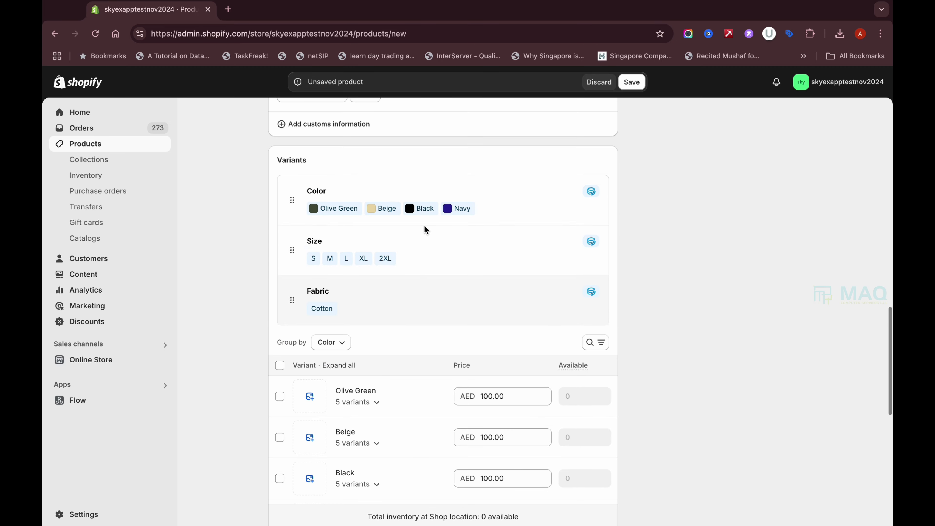
Save the new T-shirt product with its variant options.
scroll(647, 221, "up", 15)
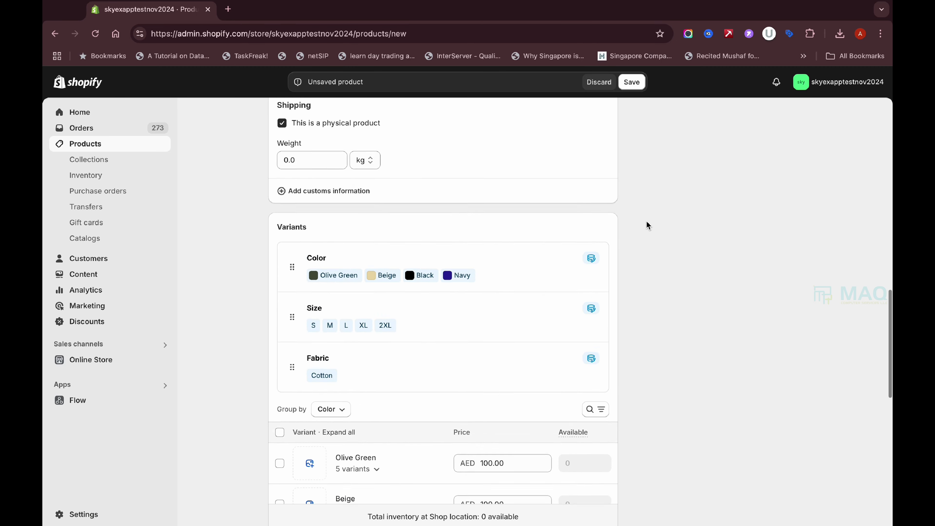
scroll(647, 221, "up", 4)
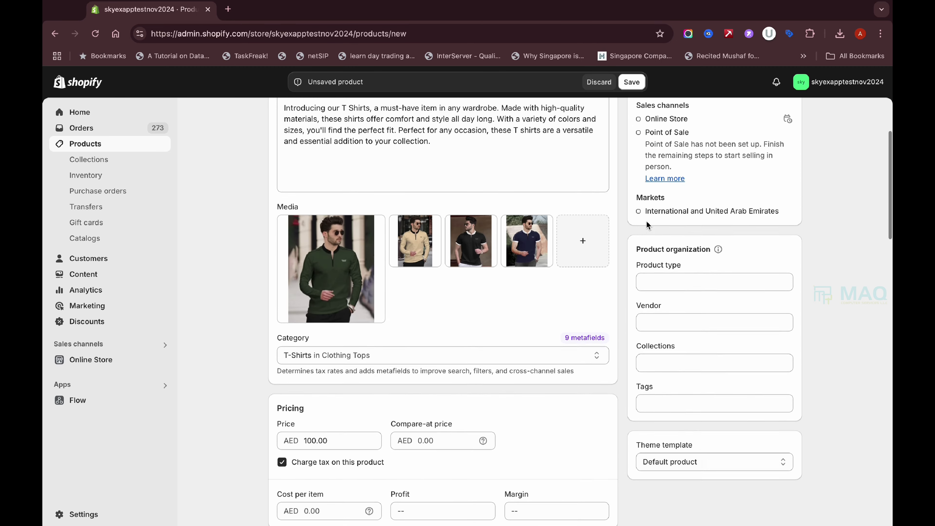
key("super+s")
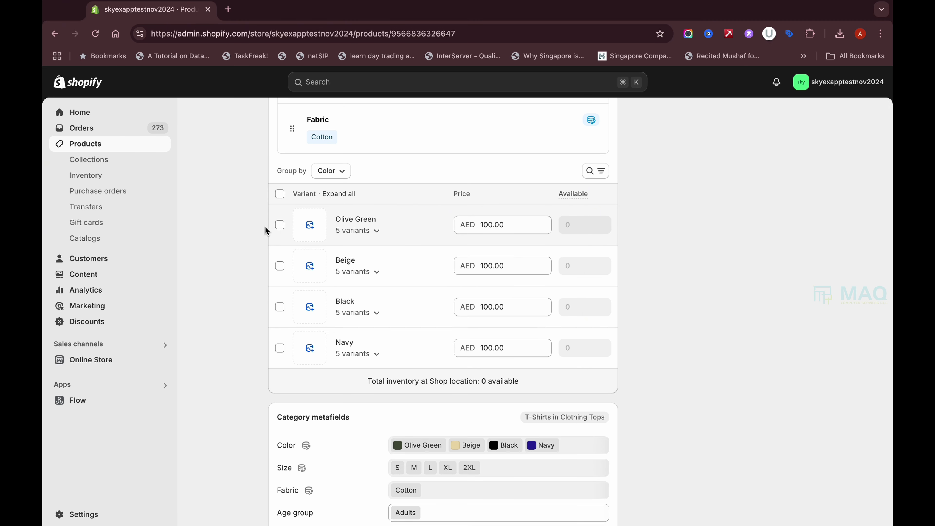
Set the available quantity to 10 for the Olive Green S / Cotton and M / Cotton variants.
left_click(355, 230)
left_click(582, 260)
type("10")
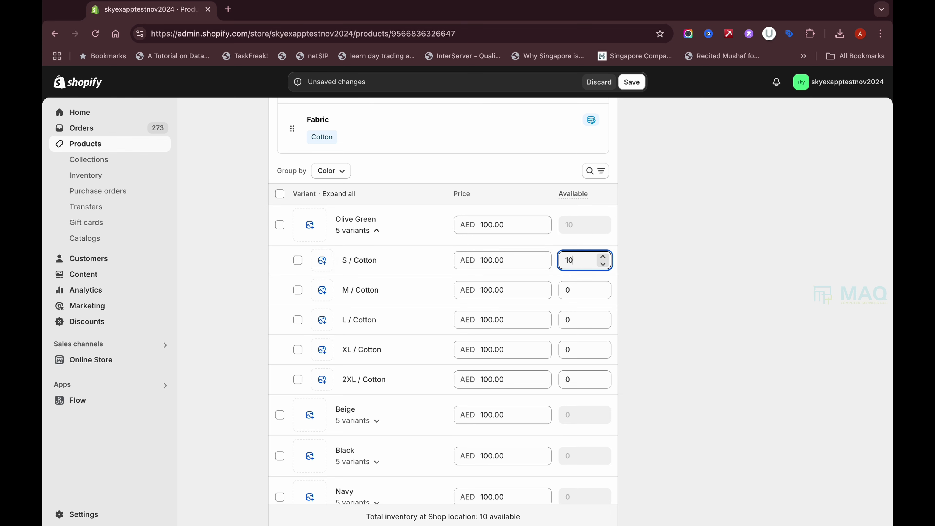
left_click(590, 291)
type("10")
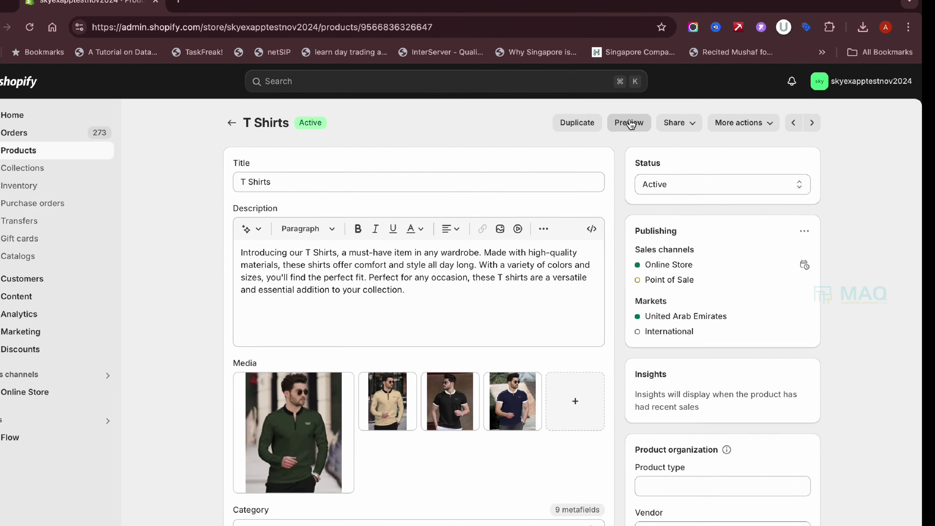
Preview the product in the online store and try its Beige, Black and Olive Green color swatches.
left_click(629, 123)
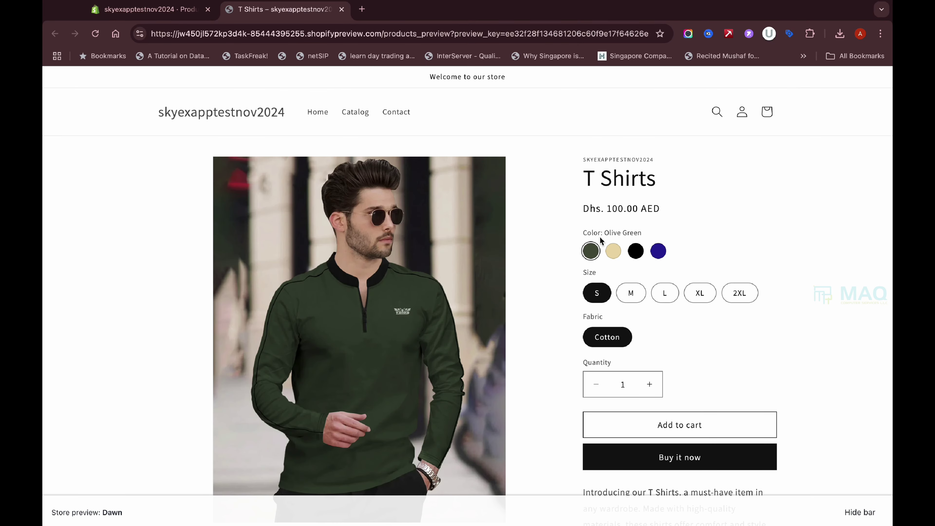
left_click_drag(584, 177, 678, 177)
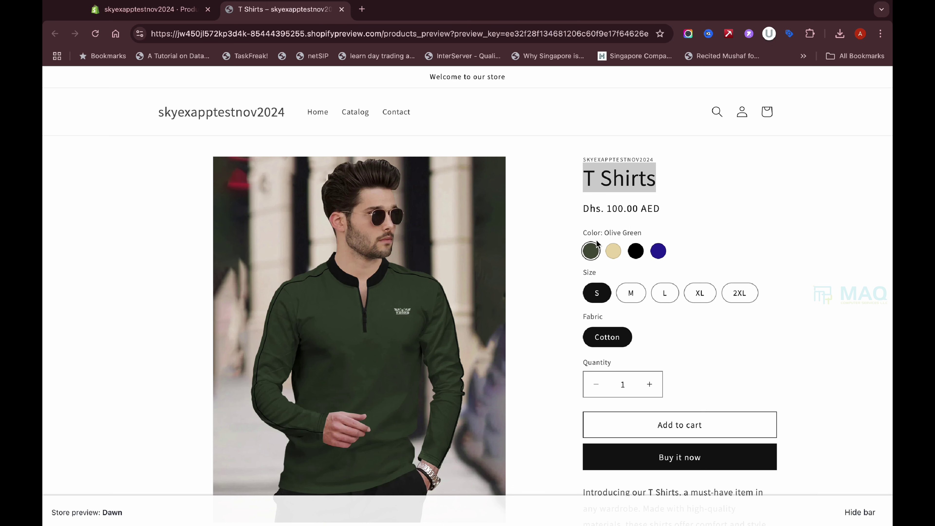
left_click(584, 230)
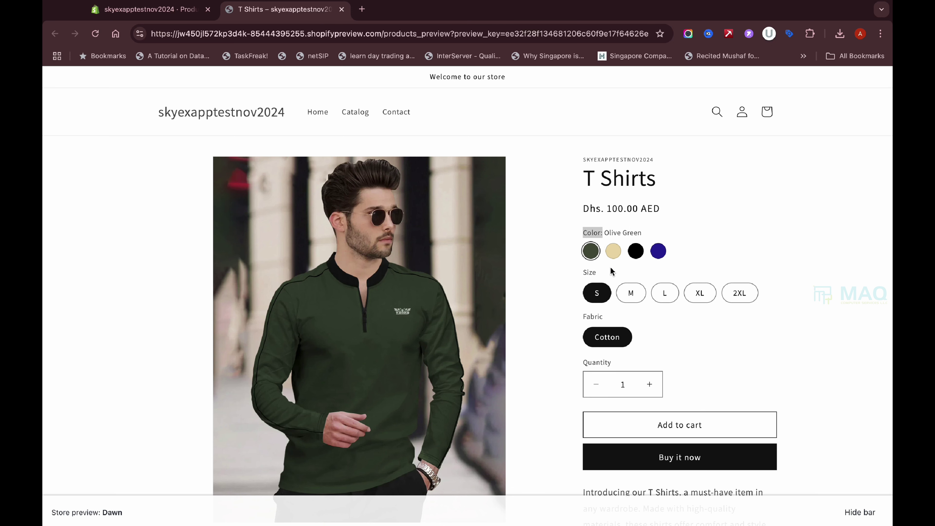
left_click(613, 253)
left_click(636, 252)
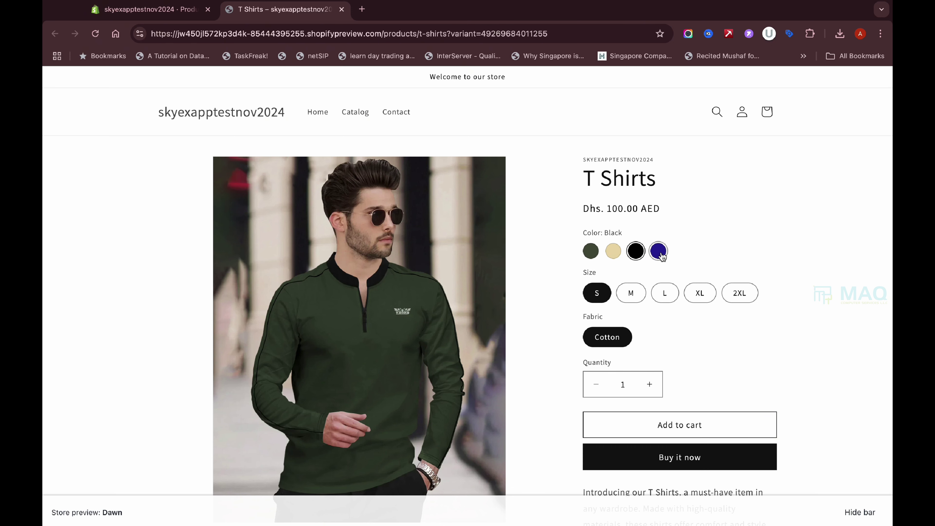
left_click(591, 255)
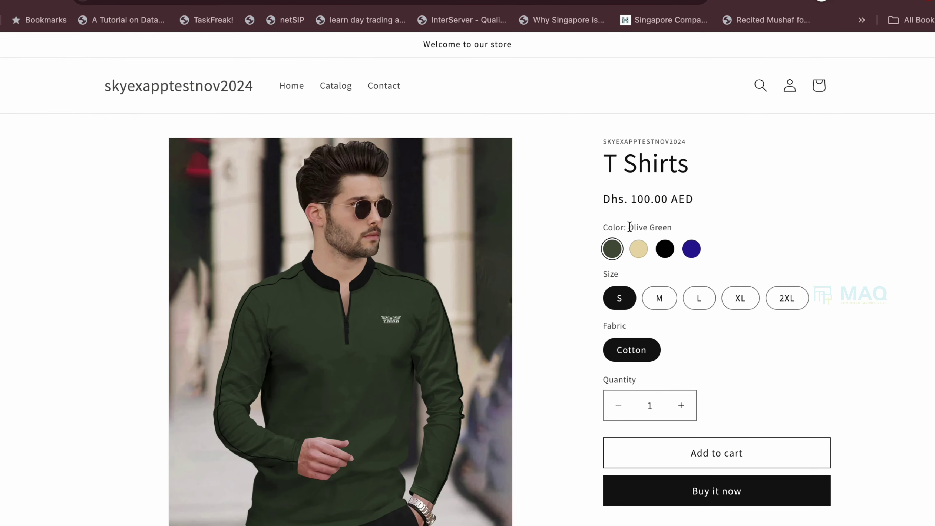
Check the color name shown for the selected swatch, switching through Beige, Black and Navy.
left_click_drag(604, 232, 642, 232)
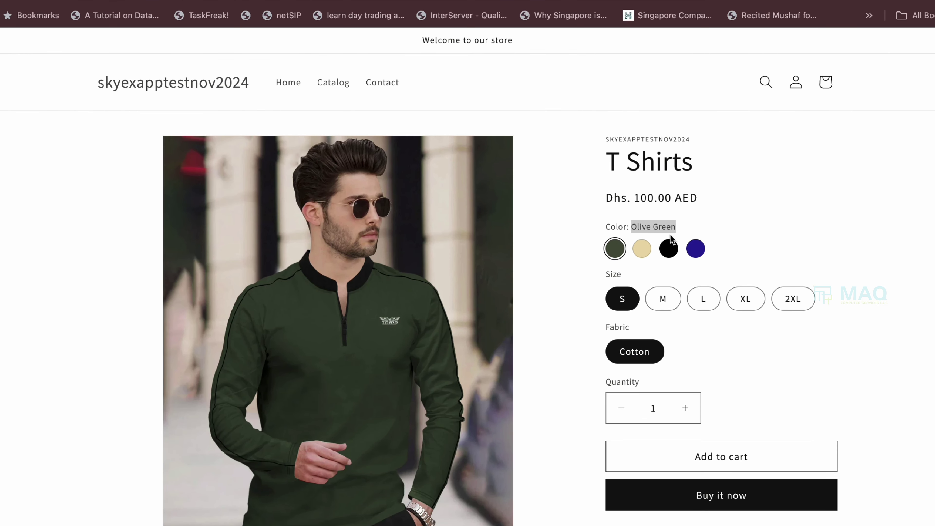
left_click(645, 254)
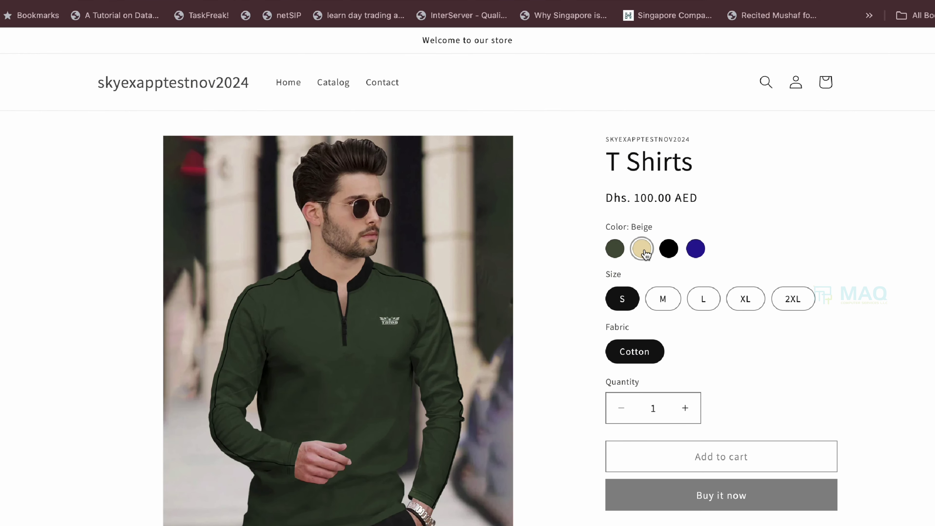
left_click(669, 254)
left_click(695, 248)
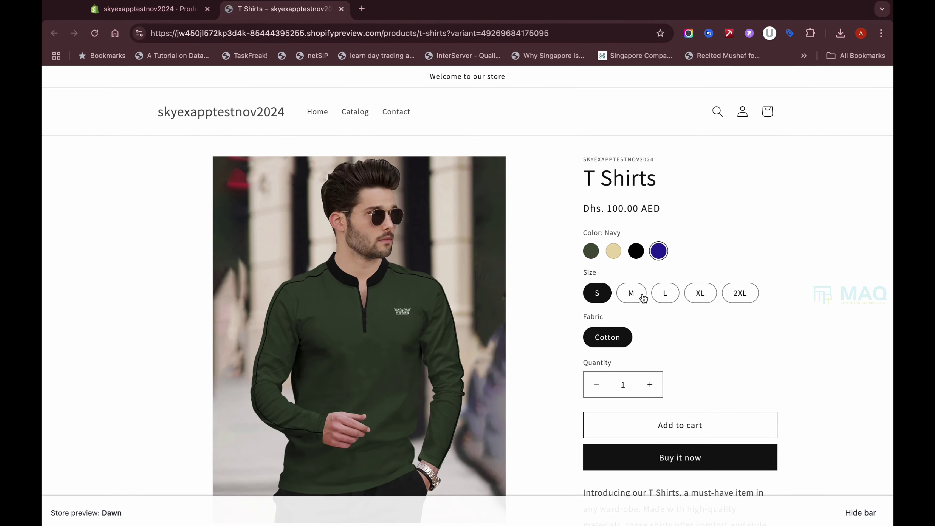
Select size M in Olive Green and Beige, and examine the product images shown in the preview.
left_click(642, 297)
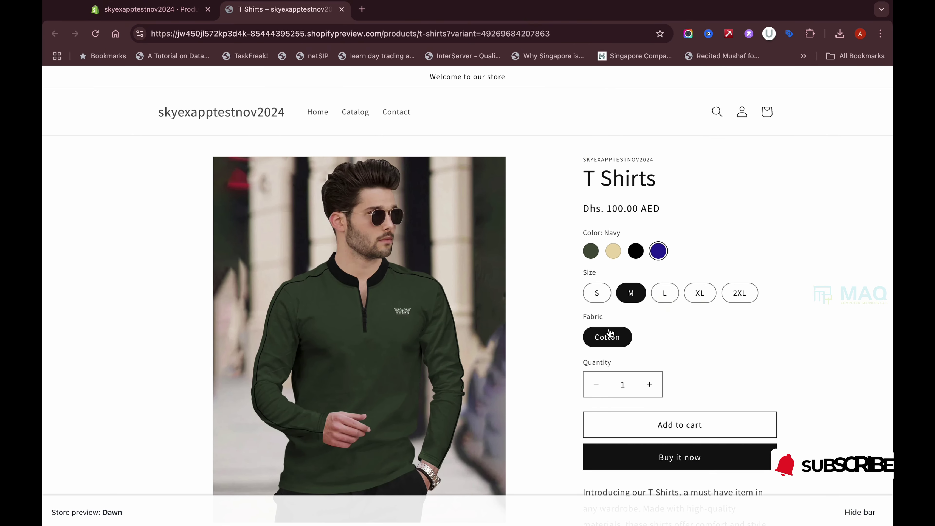
left_click(591, 254)
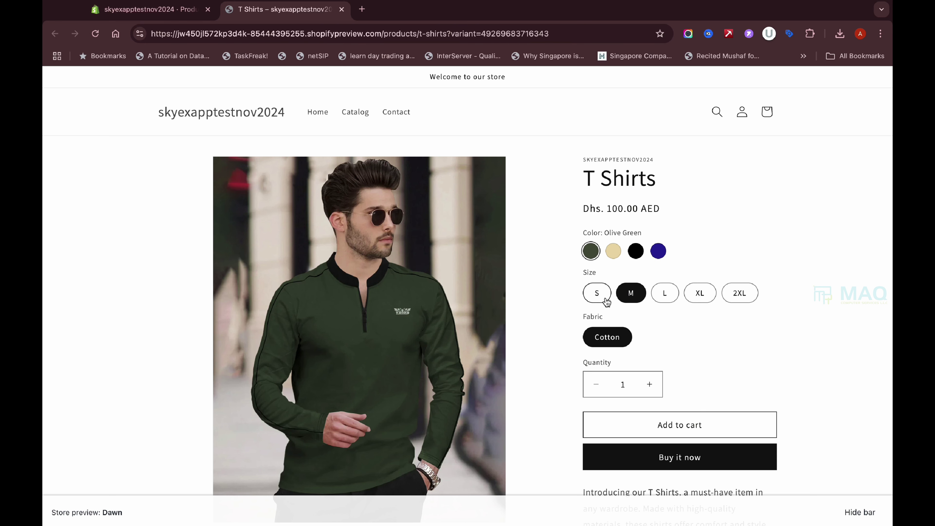
left_click(613, 251)
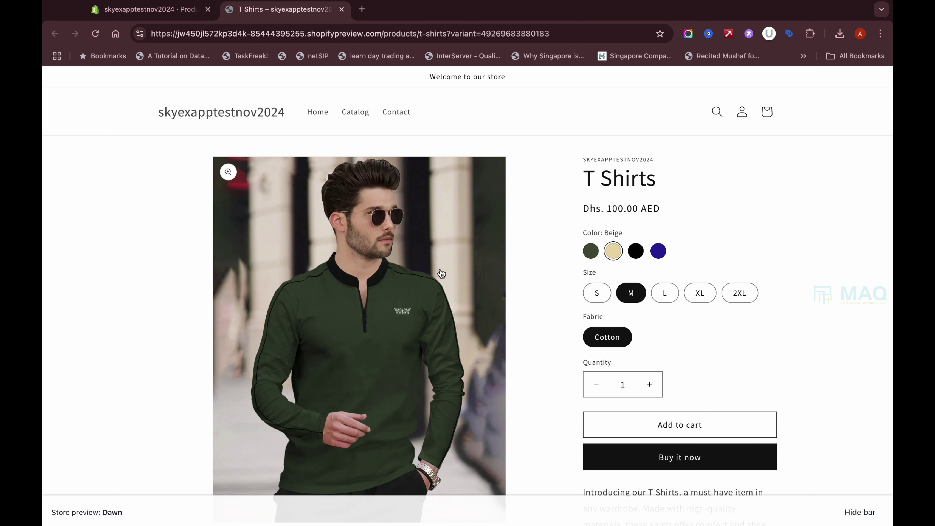
scroll(368, 253, "down", 10)
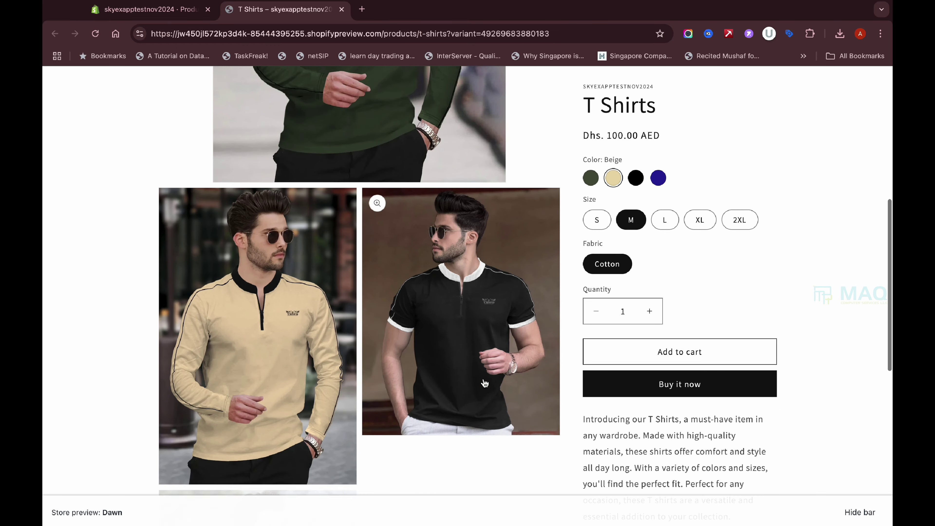
scroll(349, 335, "down", 5)
scroll(357, 321, "up", 7)
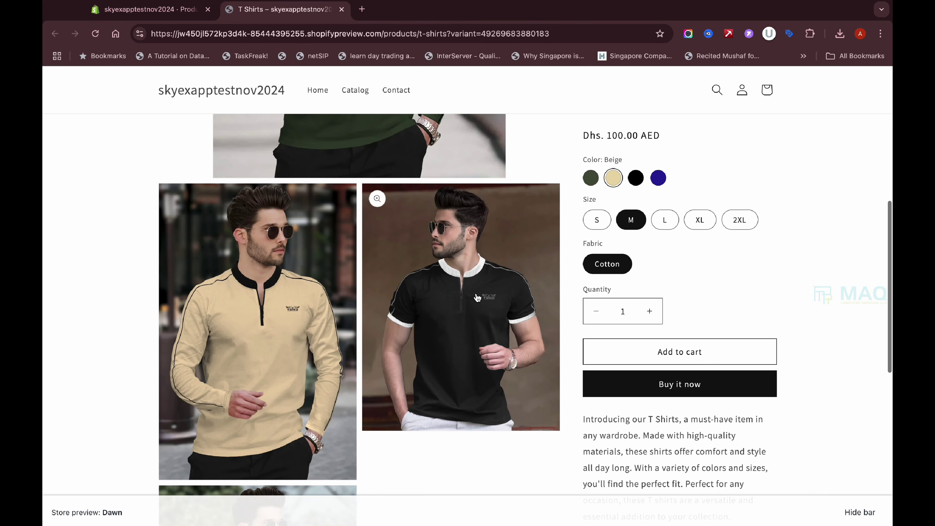
scroll(492, 293, "up", 3)
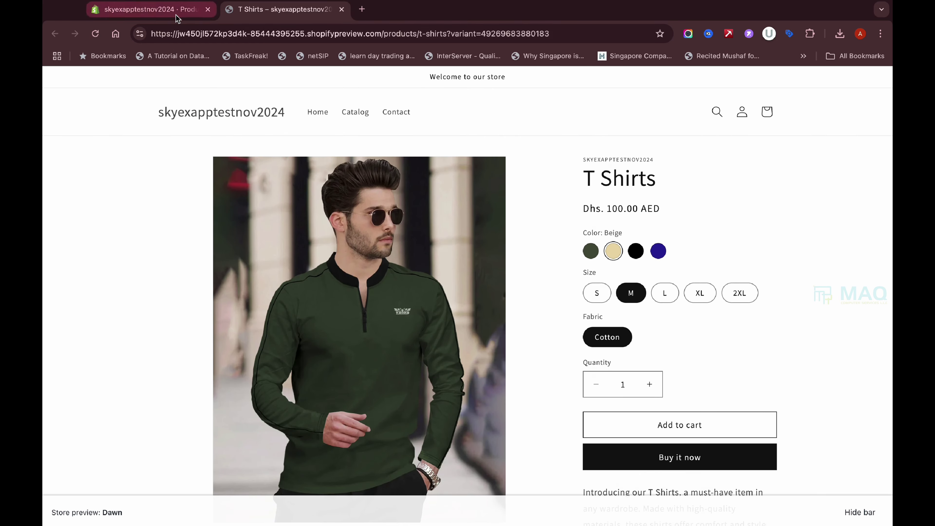
Return to the product's admin page and assign the green T-shirt image to the Olive Green variants.
left_click(147, 9)
scroll(473, 372, "down", 5)
scroll(473, 373, "down", 6)
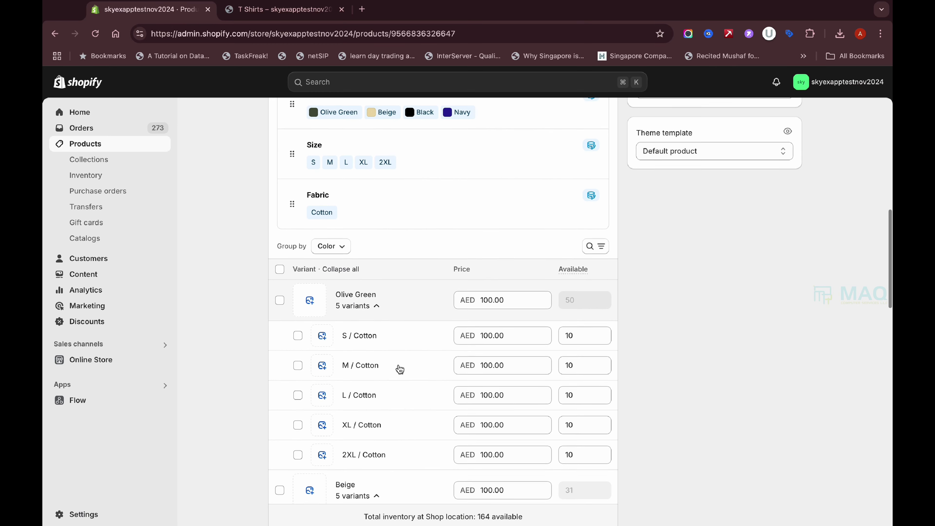
left_click(308, 300)
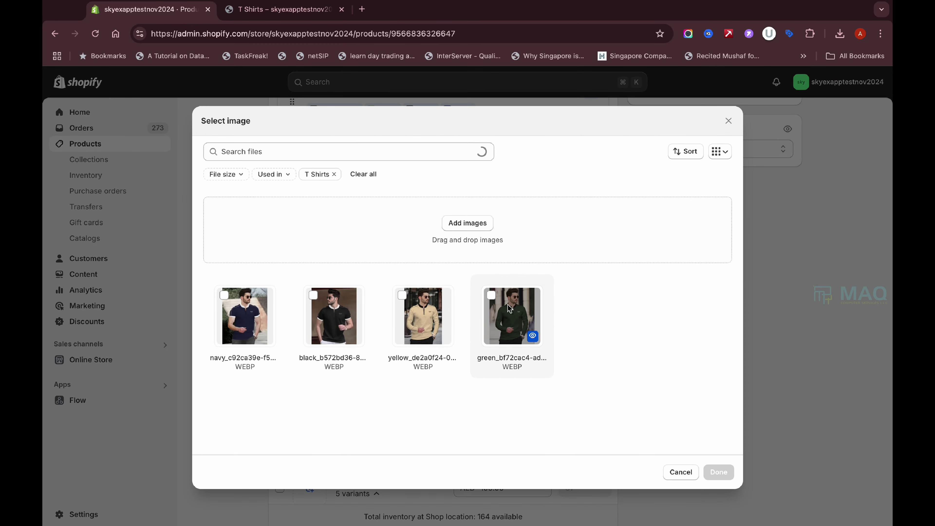
left_click(492, 296)
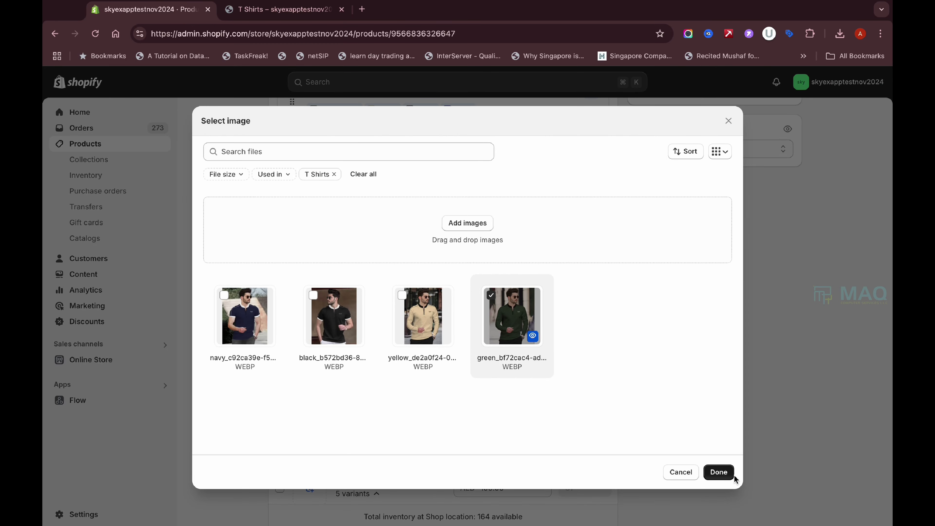
left_click(718, 472)
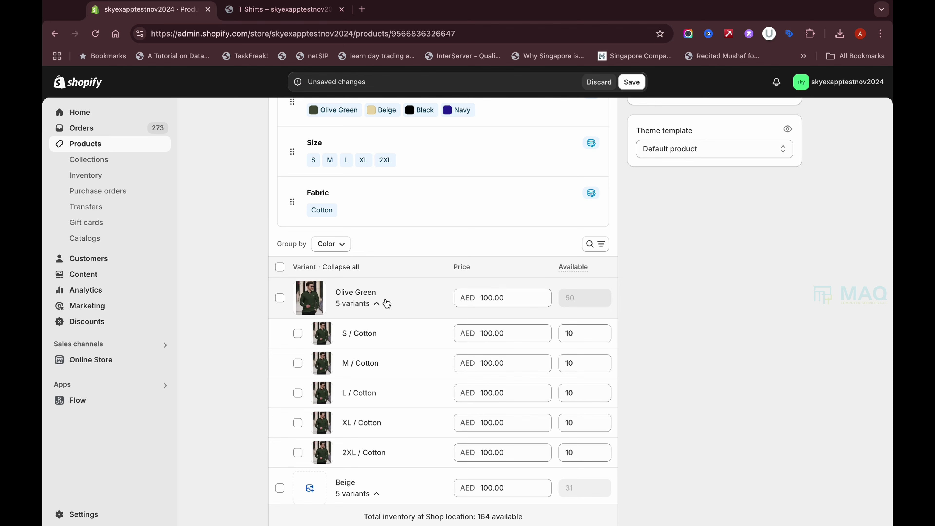
Collapse the Olive Green variants and assign the yellow T-shirt image to the Beige variants.
left_click(379, 303)
scroll(381, 307, "down", 3)
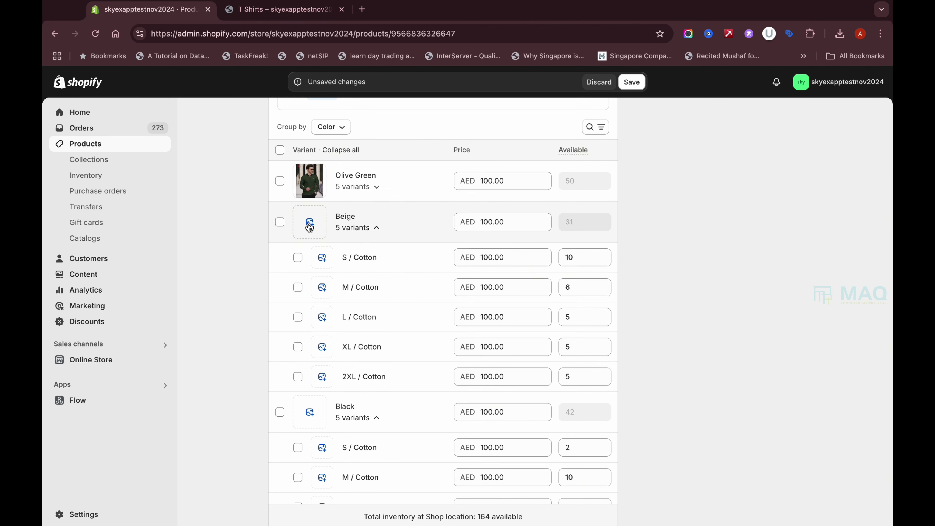
left_click(310, 222)
left_click(441, 331)
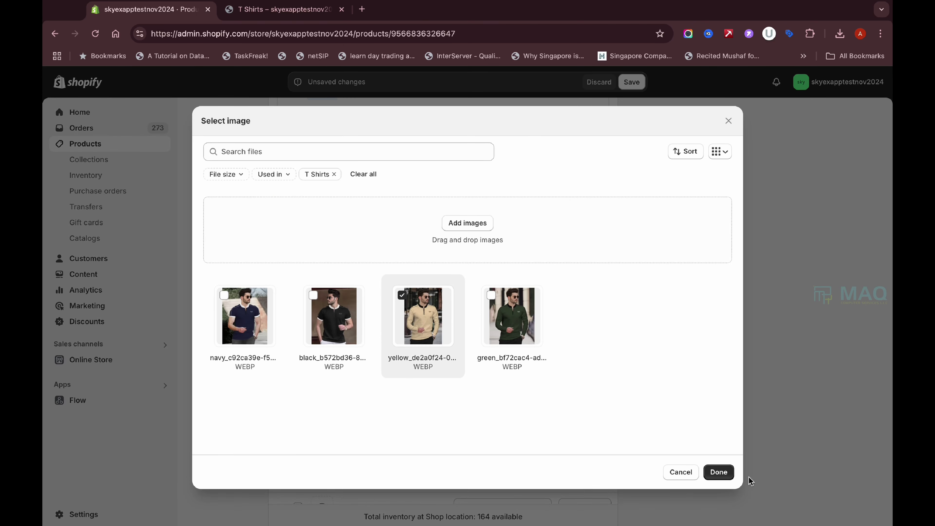
left_click(718, 472)
Assign the black T-shirt image to the Black color group so all its sizes use it.
left_click(309, 221)
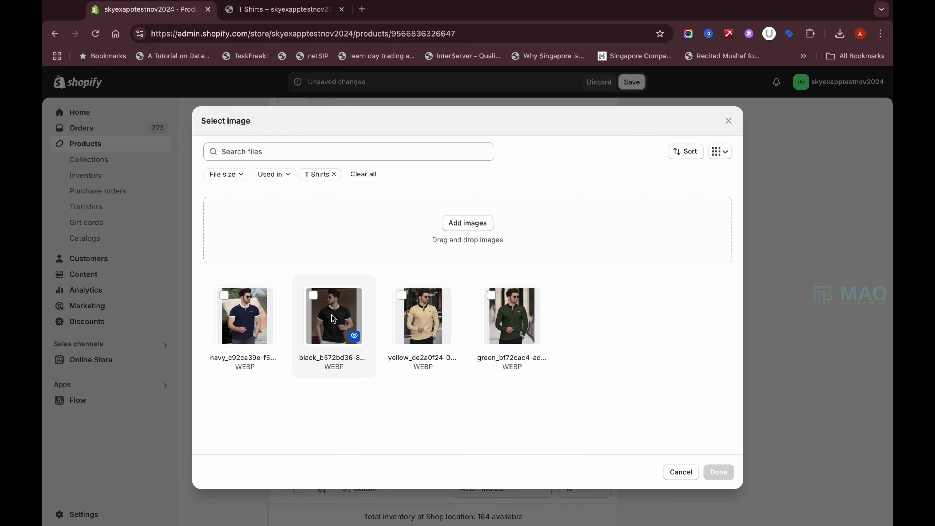
left_click(313, 297)
left_click(714, 472)
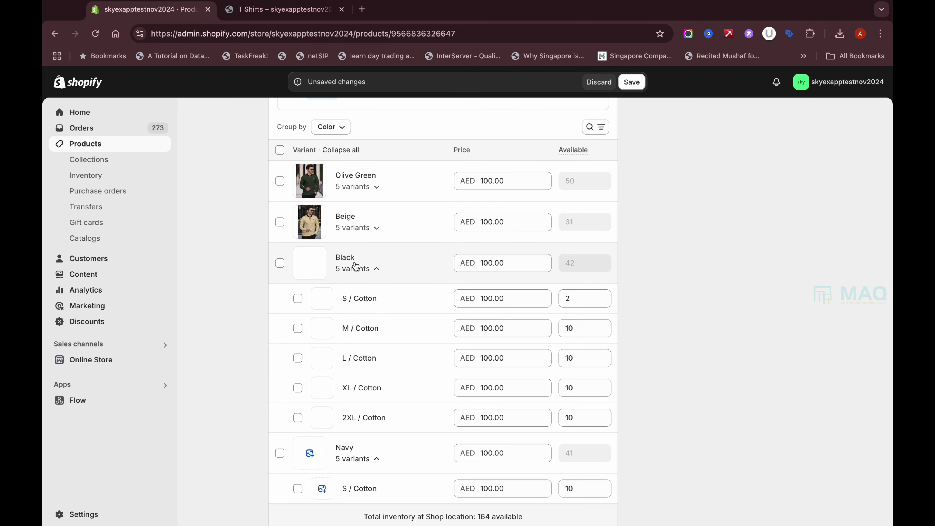
Collapse the Black variants, assign the navy T-shirt image to the Navy variants, and save the product.
left_click(354, 266)
left_click(308, 207)
left_click(272, 334)
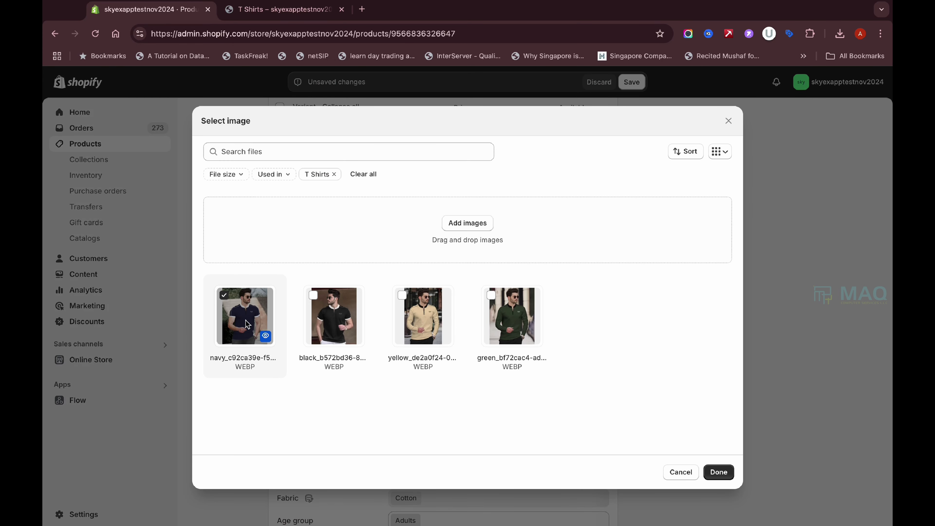
left_click(718, 472)
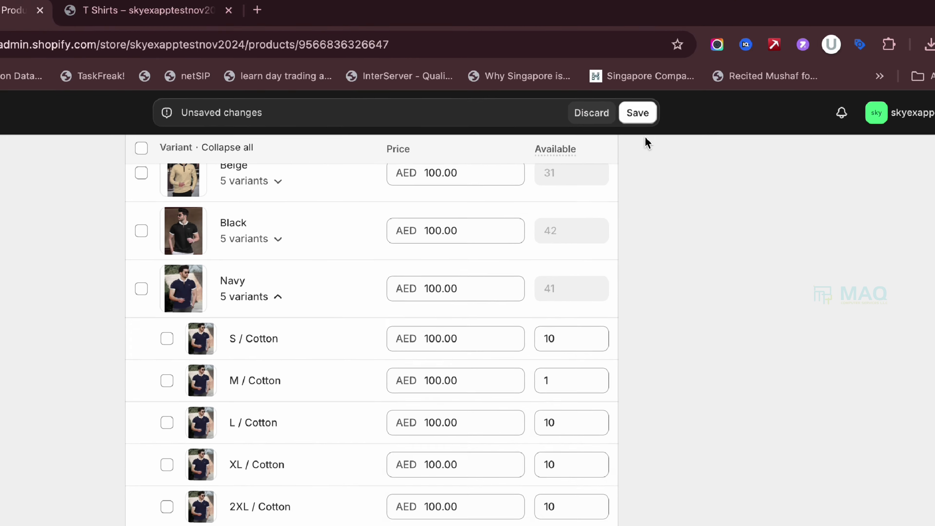
left_click(632, 81)
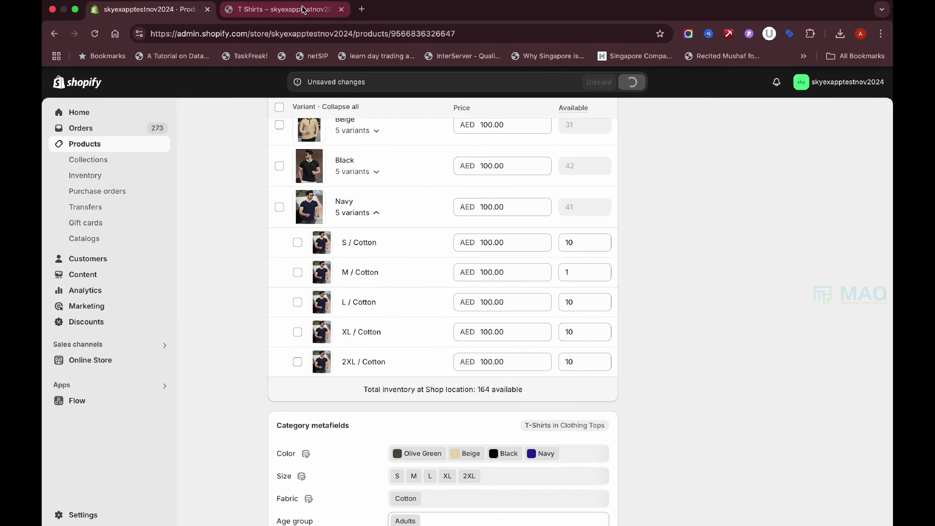
Reload the T Shirts store preview and check the product image for Navy, Black, Beige and Olive Green.
left_click(302, 9)
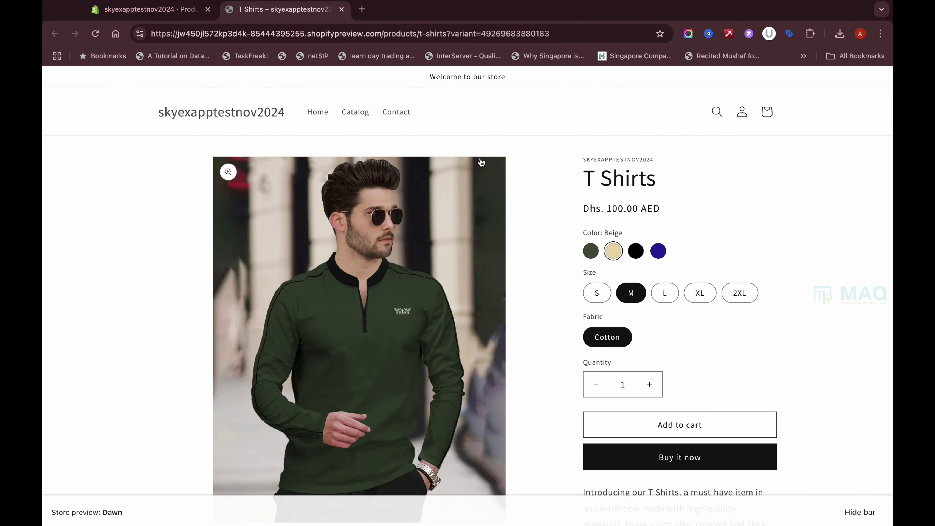
key("super+r")
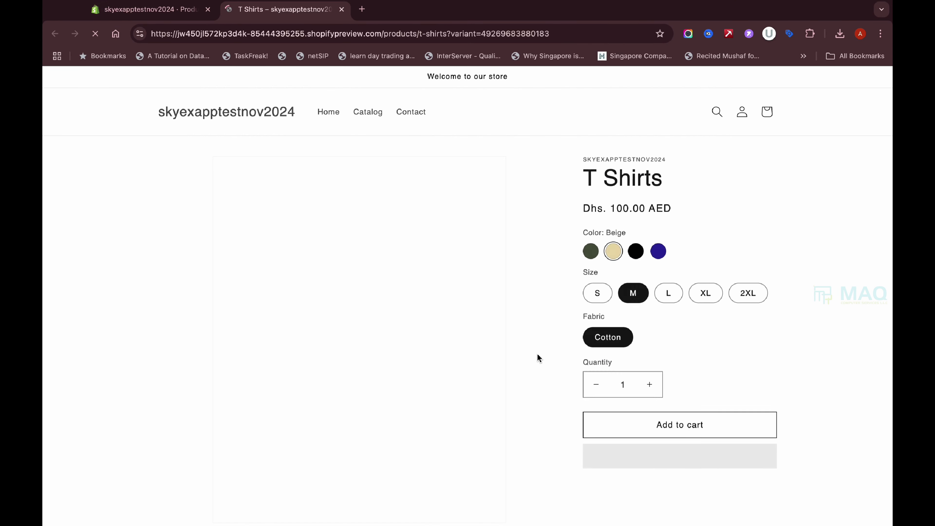
left_click(661, 252)
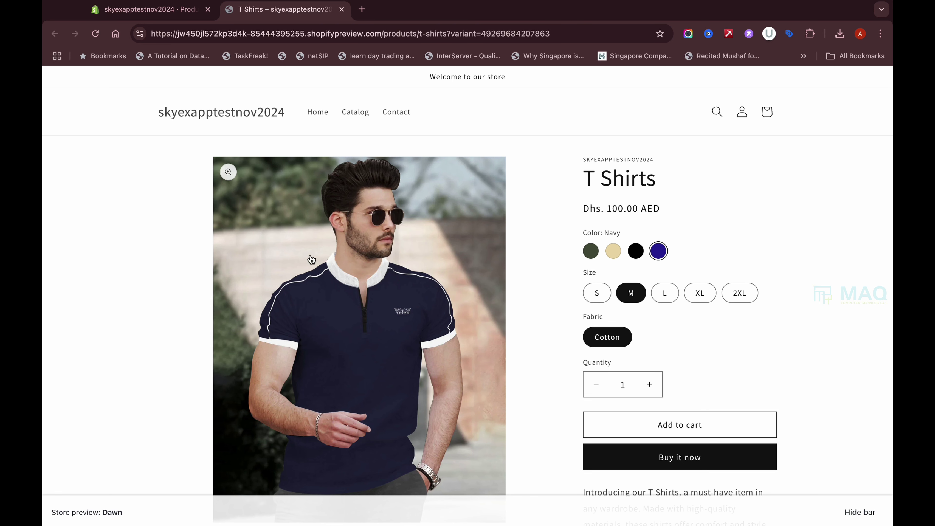
left_click(636, 251)
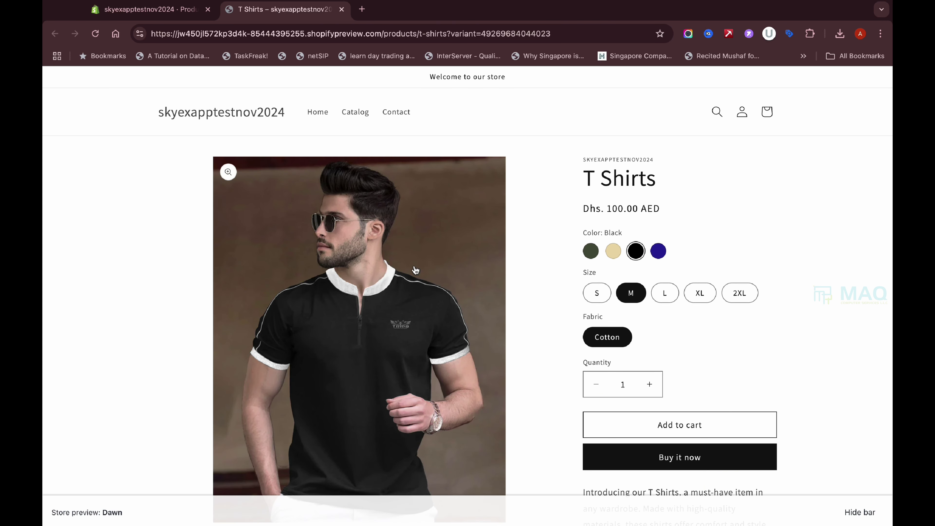
left_click(613, 251)
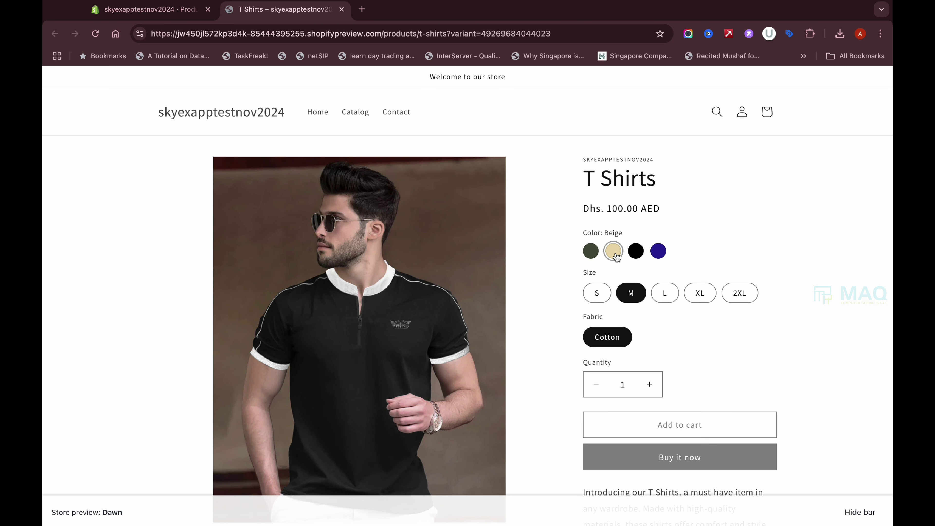
left_click(589, 252)
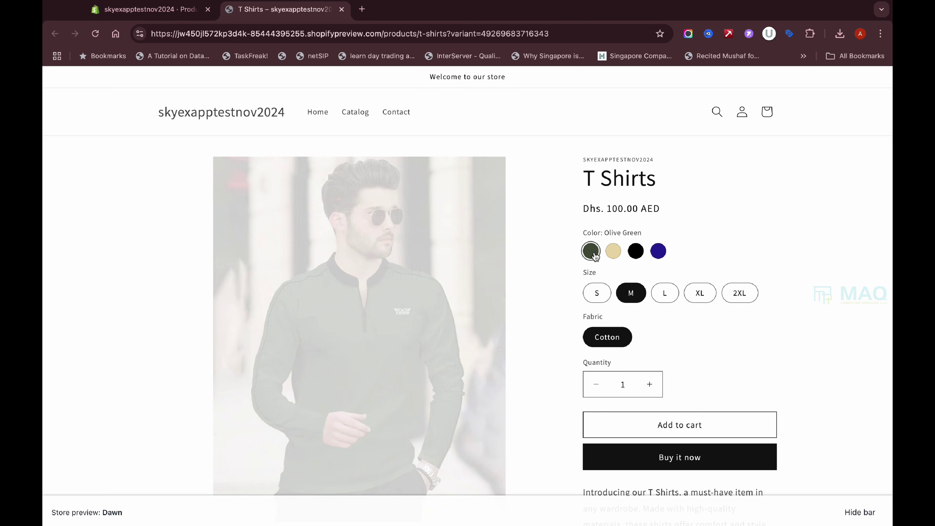